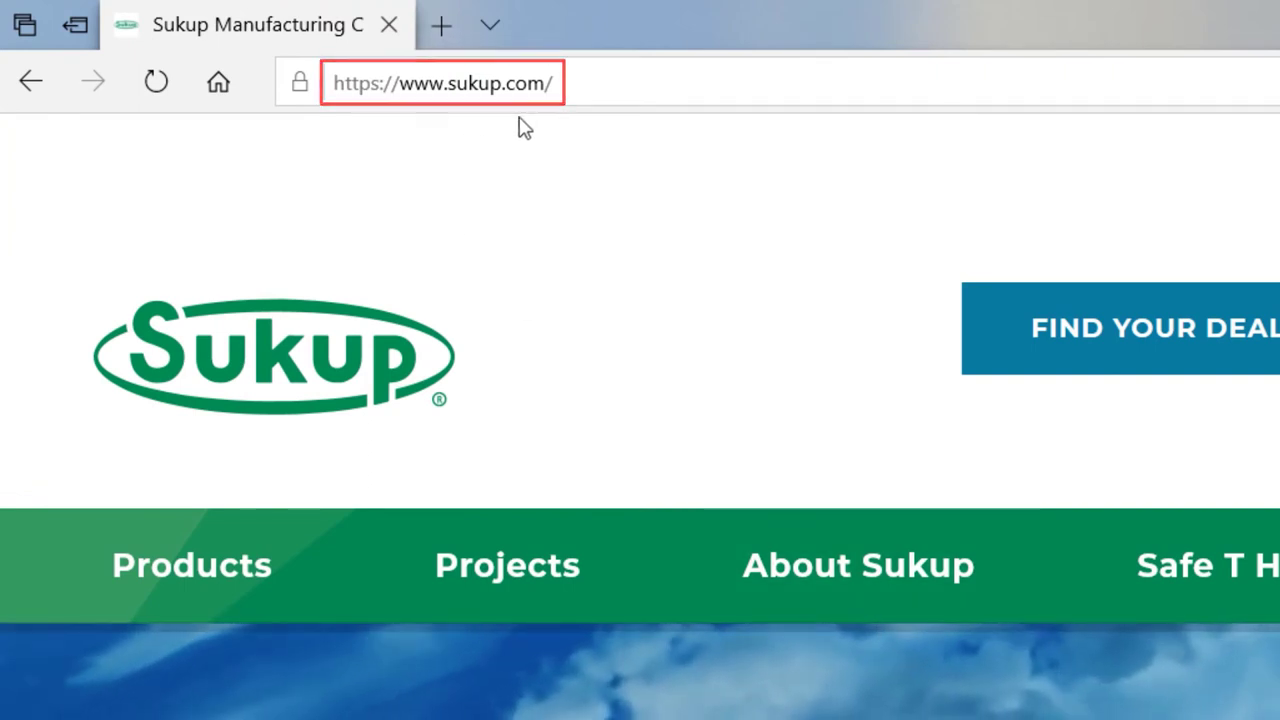
Go to the QuadraTouch Downloads page through the Farm Grain Dryers products on the Sukup website.
mouse_move(217, 600)
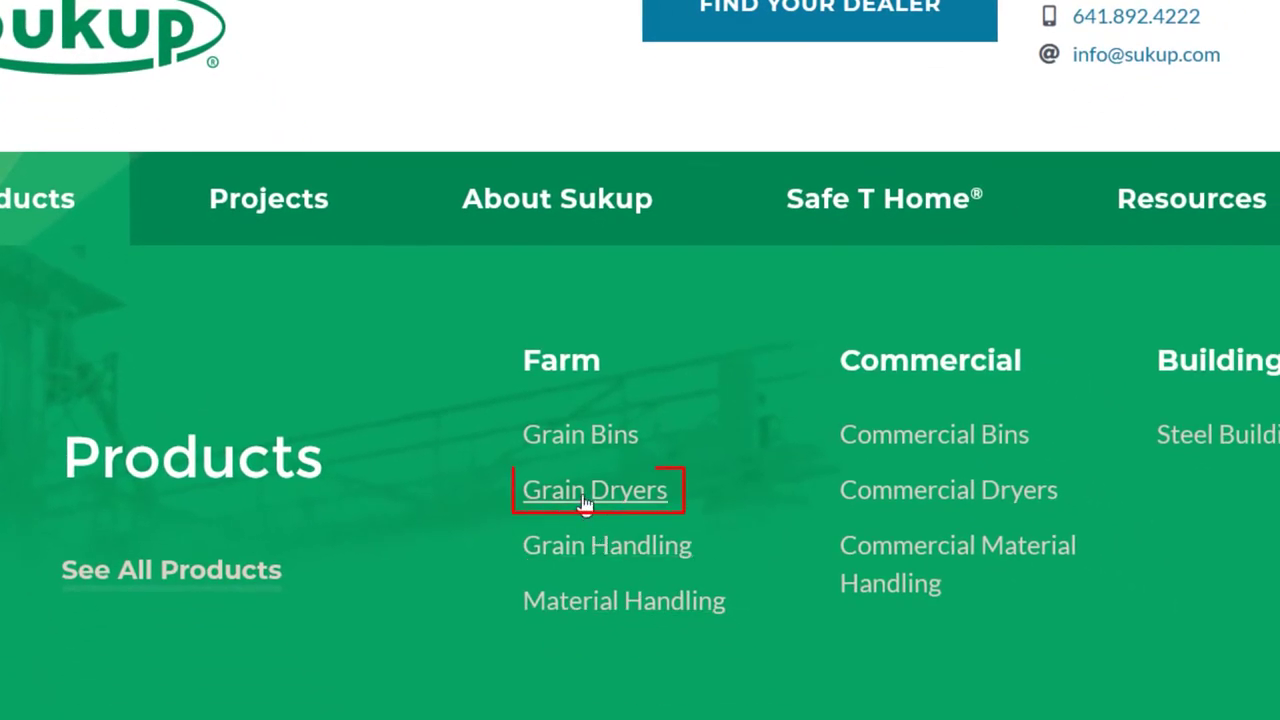
click(586, 500)
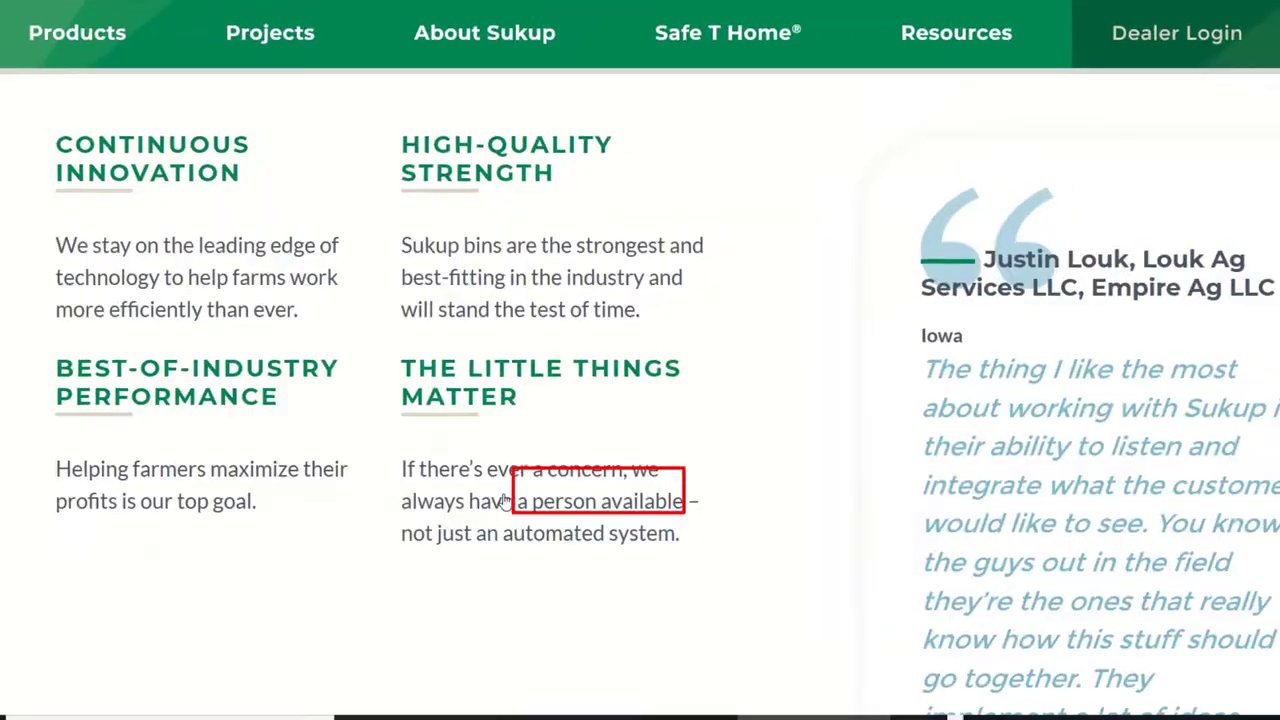
scroll(476, 500, down, 4)
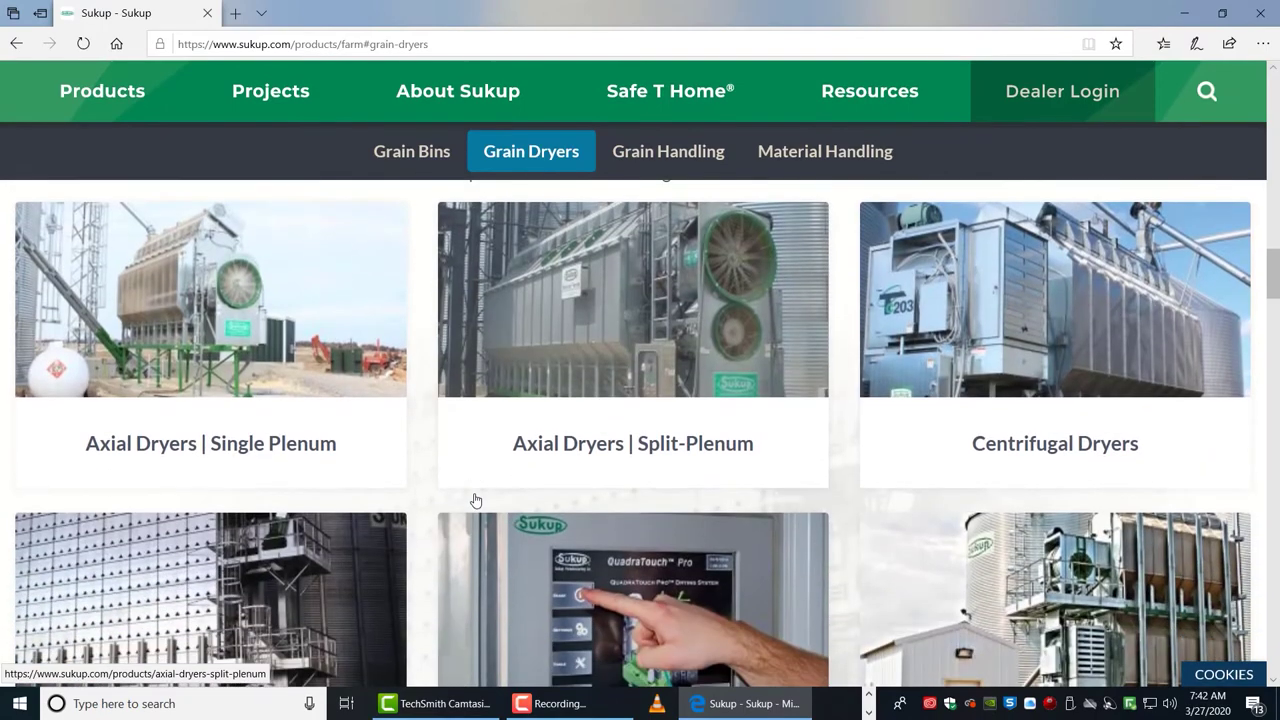
scroll(476, 500, down, 4)
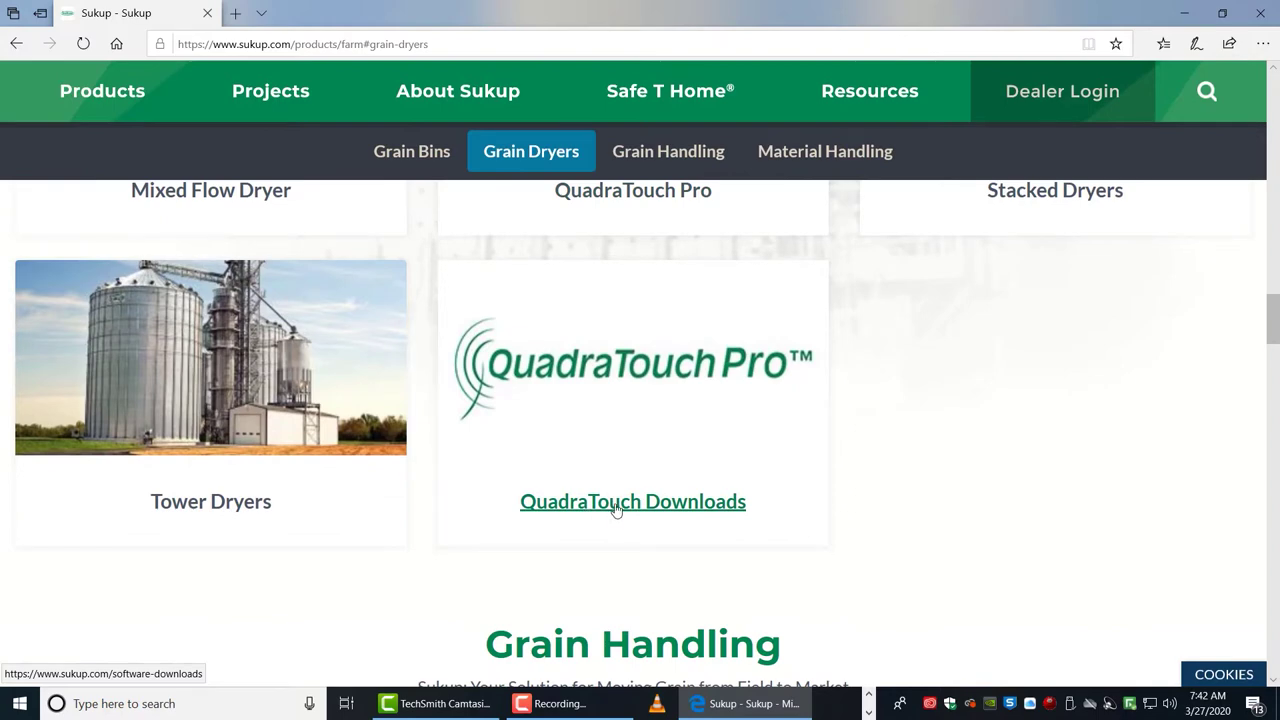
click(616, 508)
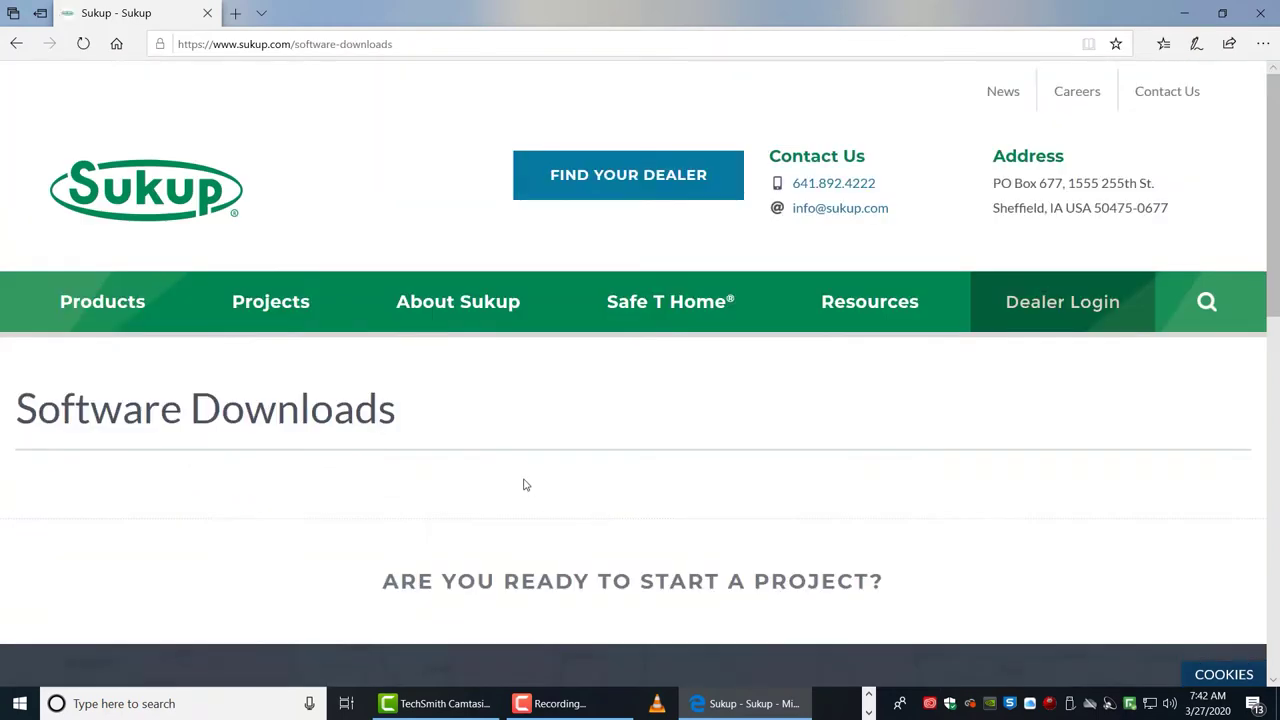
Open Version 3.0 Software Installation Instructions.pdf for viewing, and return to the Software Downloads page.
scroll(476, 476, down, 2)
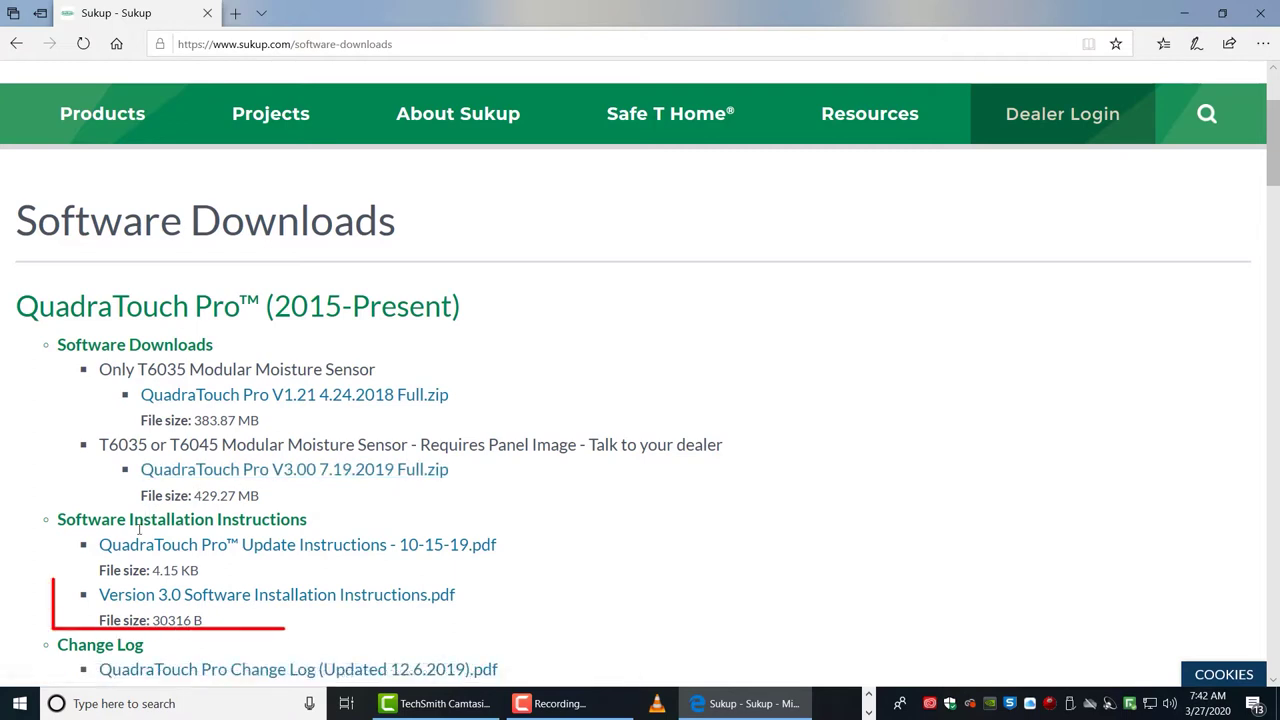
click(200, 602)
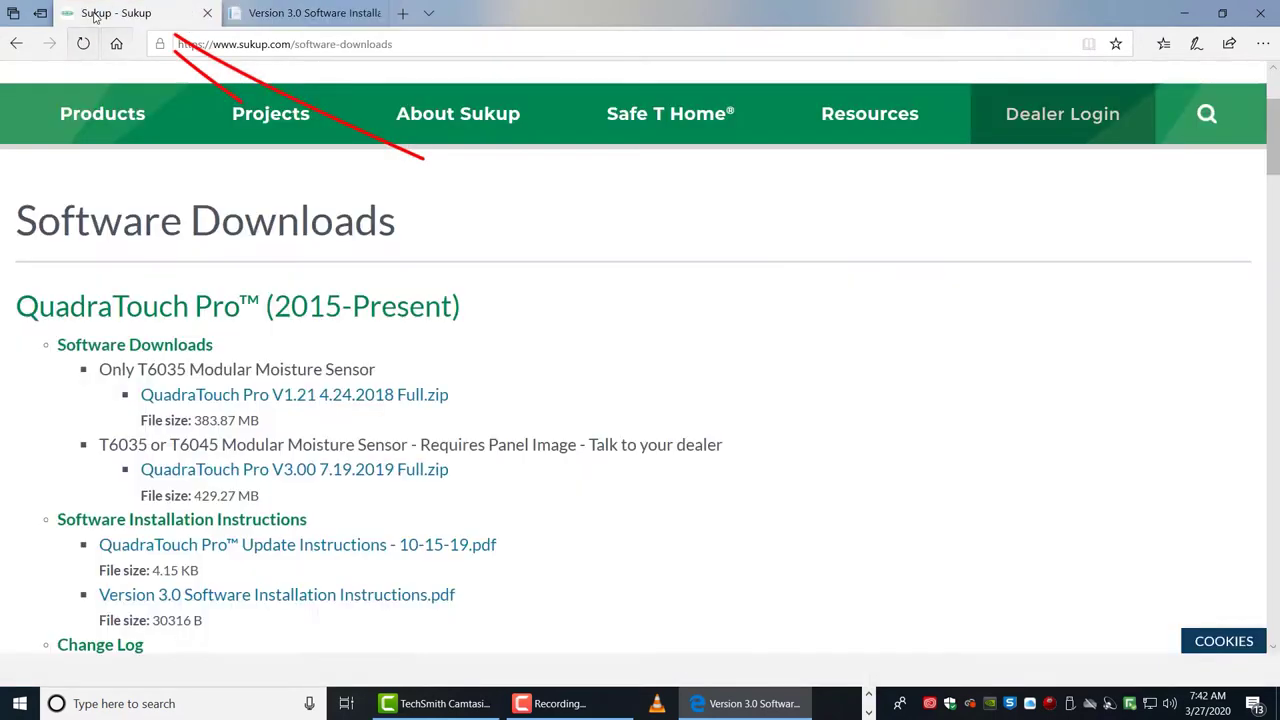
click(116, 13)
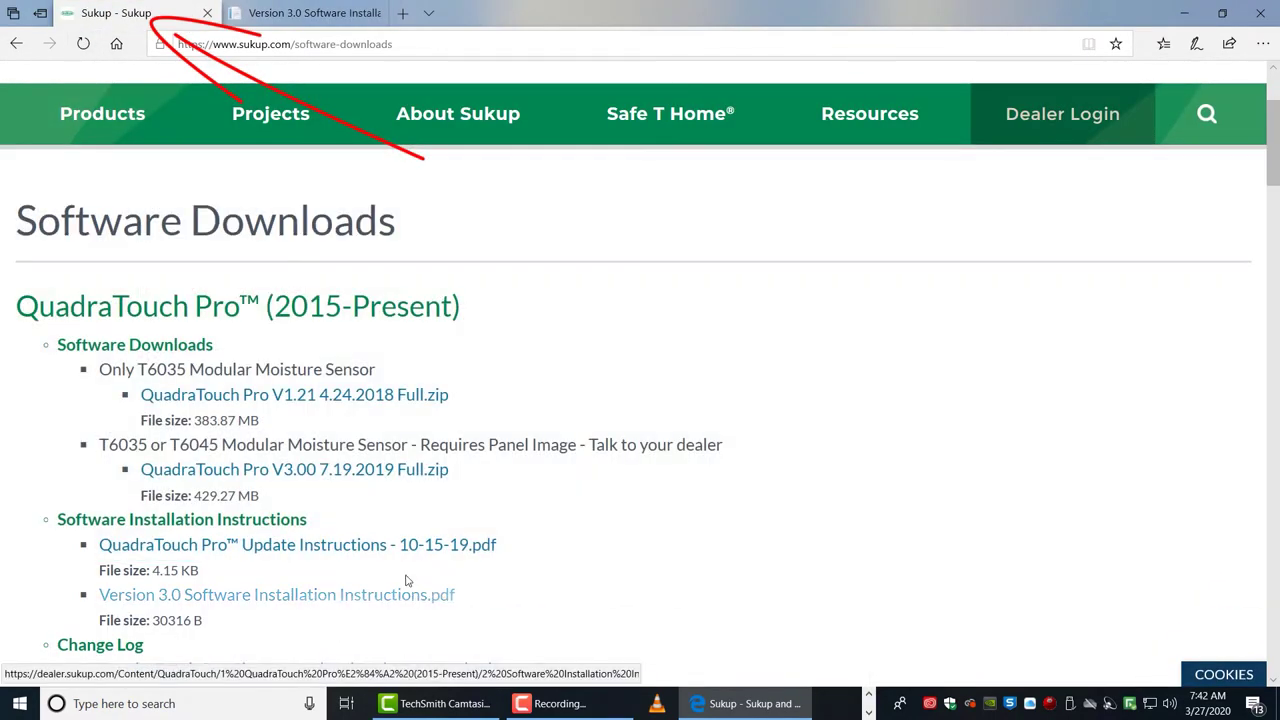
Save QuadraTouch Pro V3.00 7.19.2019 Full.zip to the Desktop as a compressed folder.
right_click(287, 477)
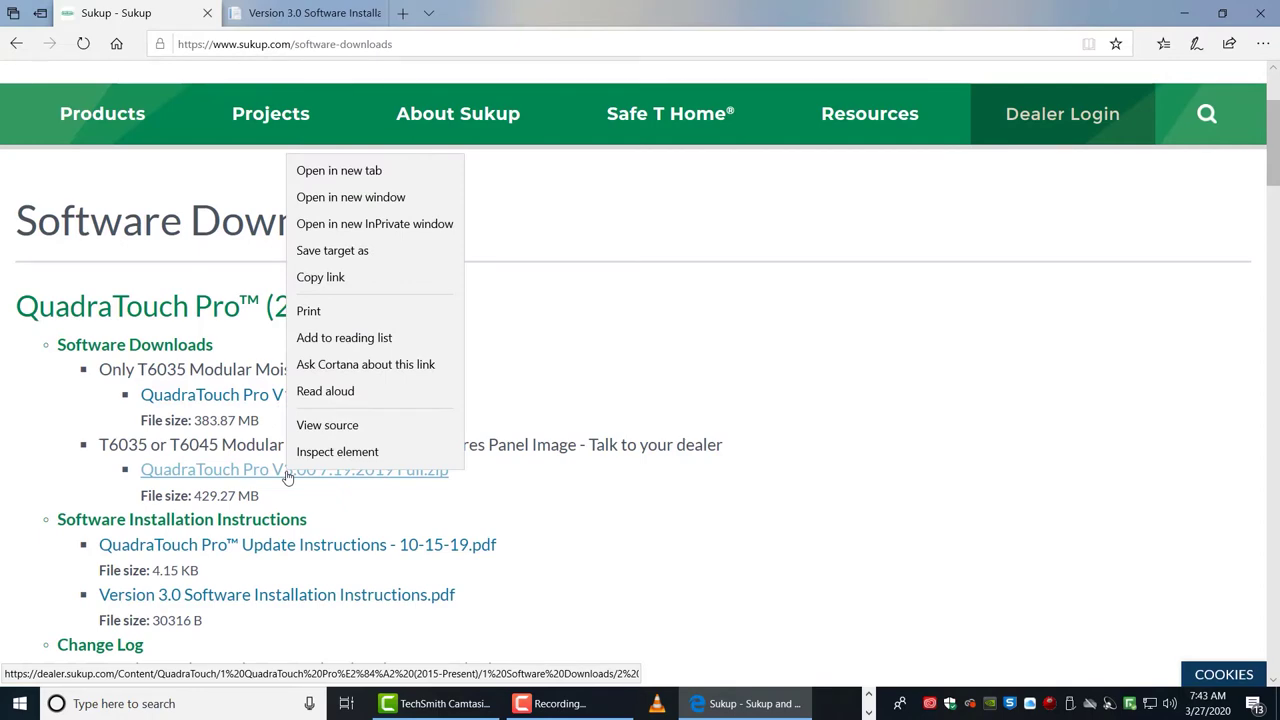
click(370, 258)
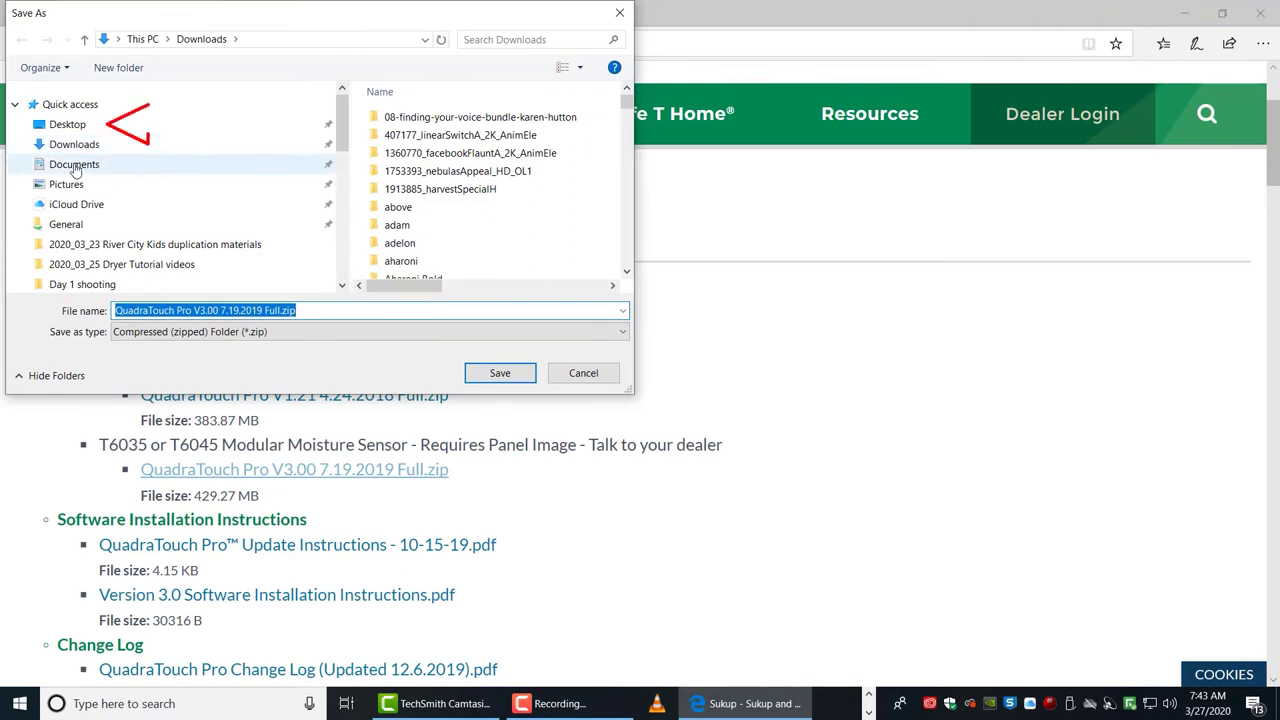
click(68, 126)
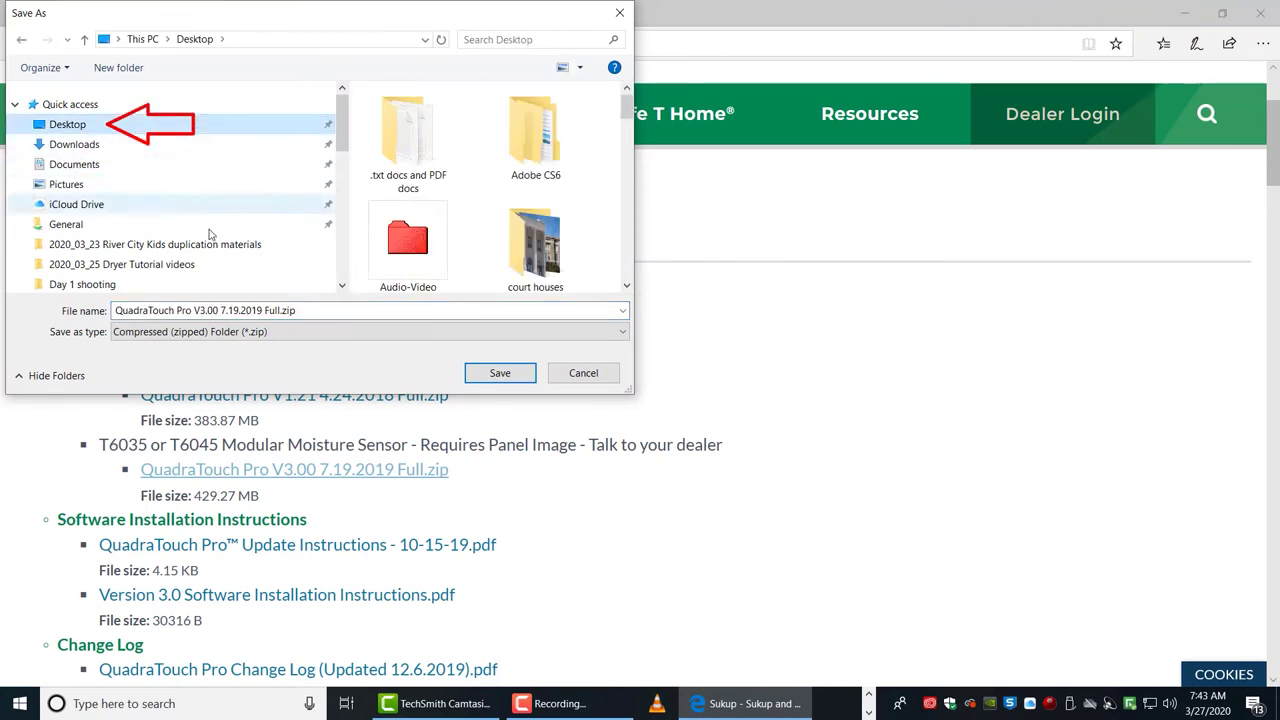
click(497, 373)
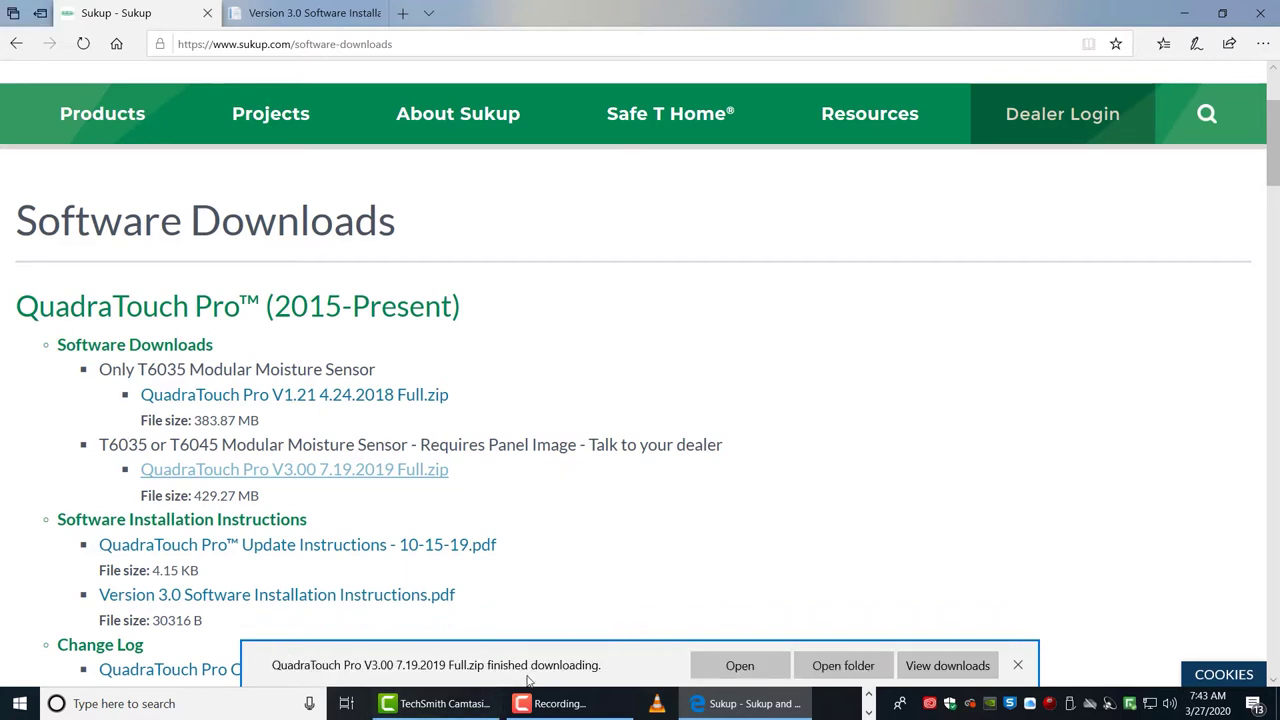
Minimize the browser and move the downloaded QuadraTouch zip file to an open area of the desktop.
click(1183, 13)
click(33, 110)
drag(146, 172, 320, 230)
click(49, 110)
drag(49, 104, 446, 175)
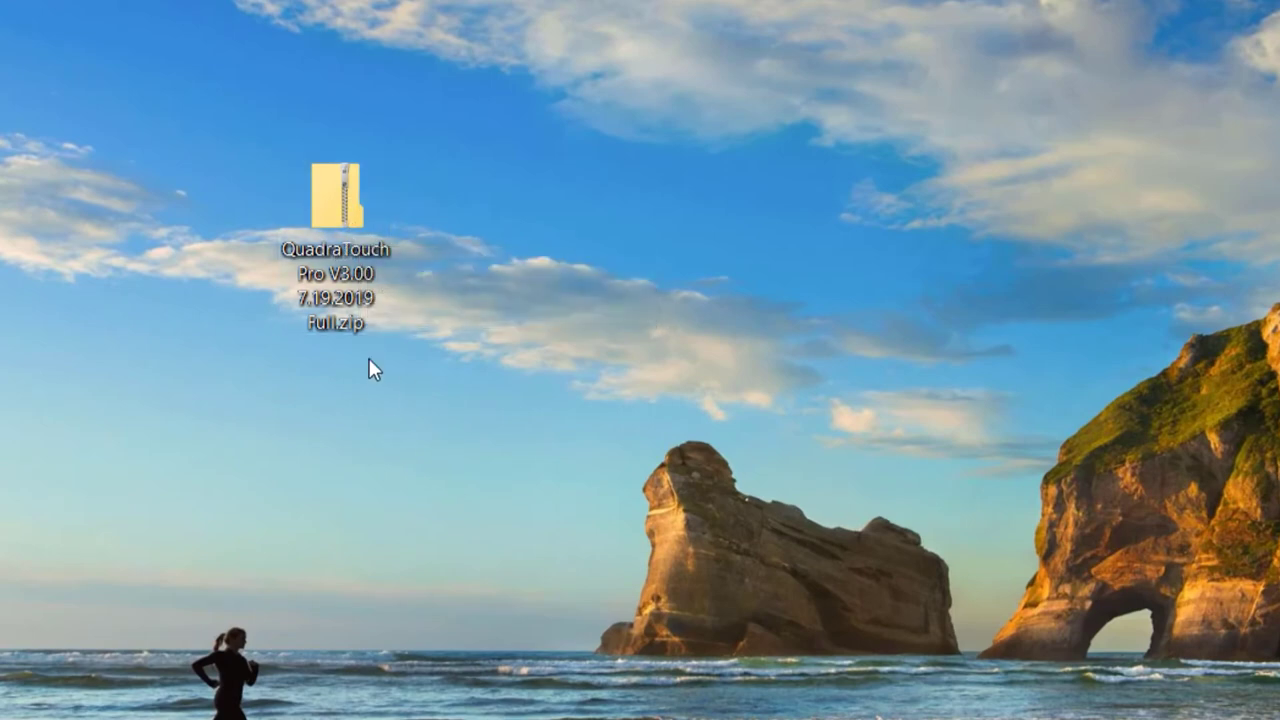
Extract all files from the QuadraTouch zip into the proposed QuadraTouch Pro V3.00 7.19.2019 Full folder on the Desktop.
right_click(336, 207)
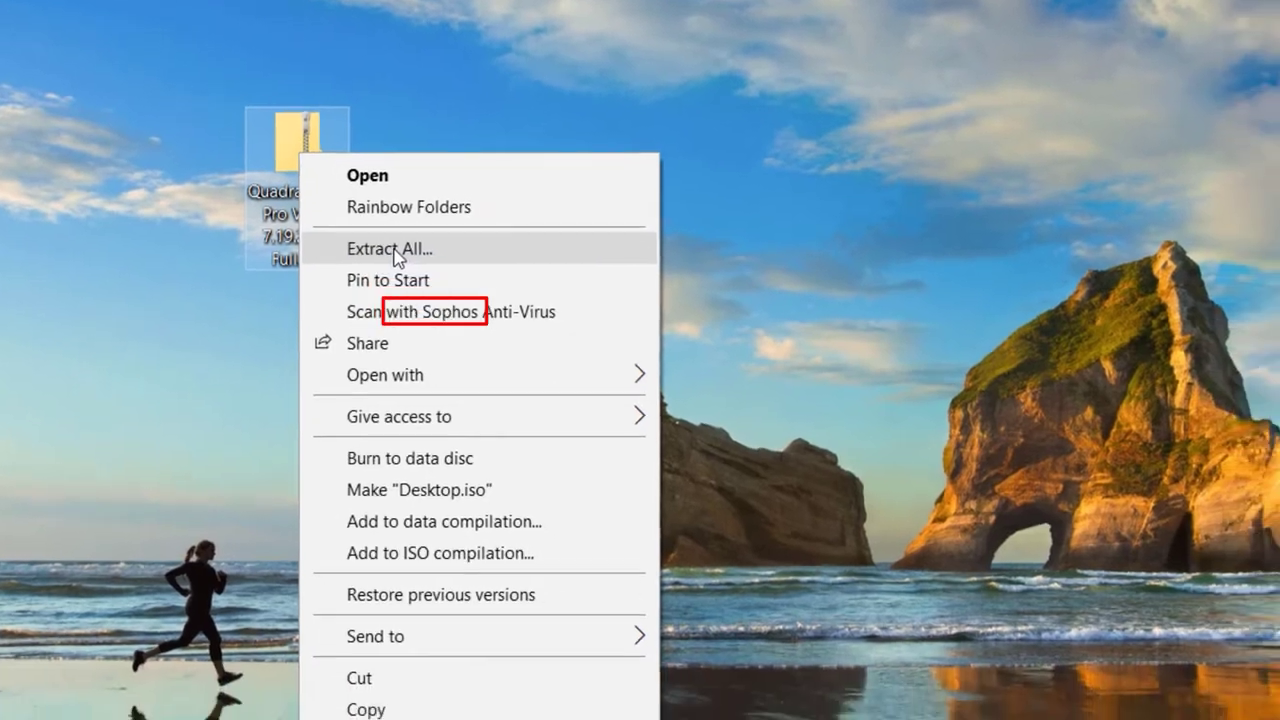
click(438, 312)
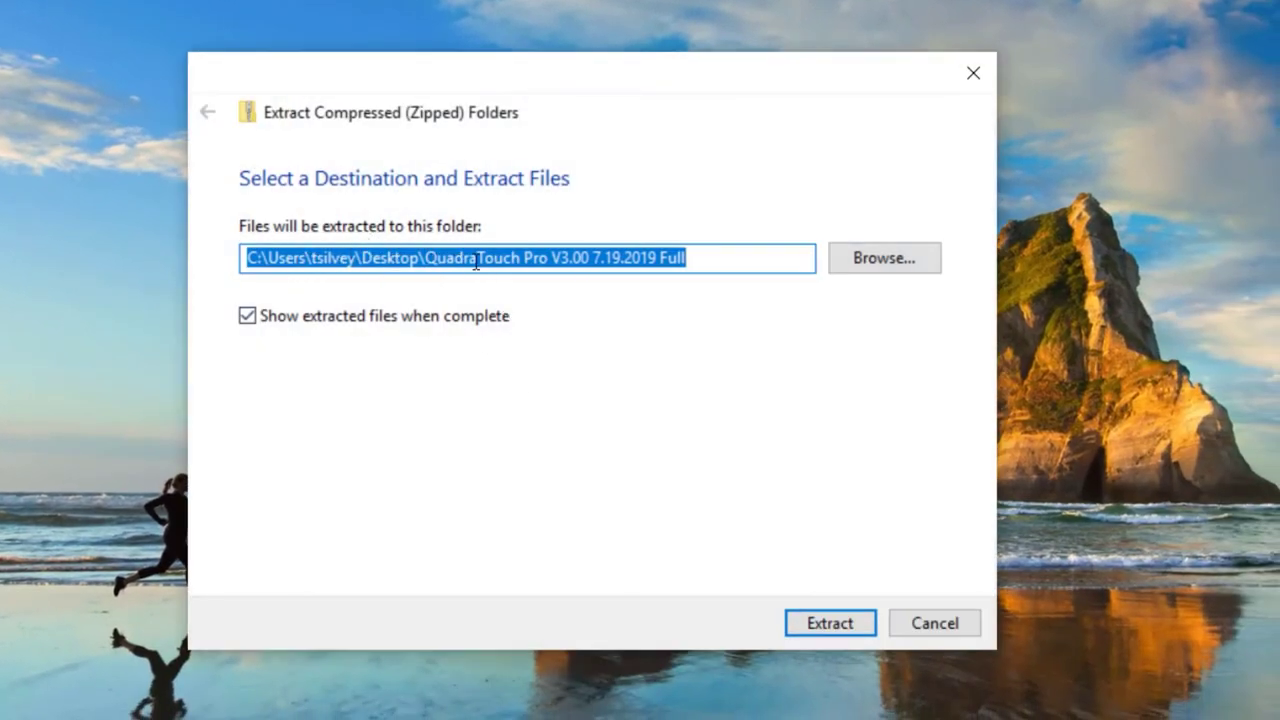
click(830, 622)
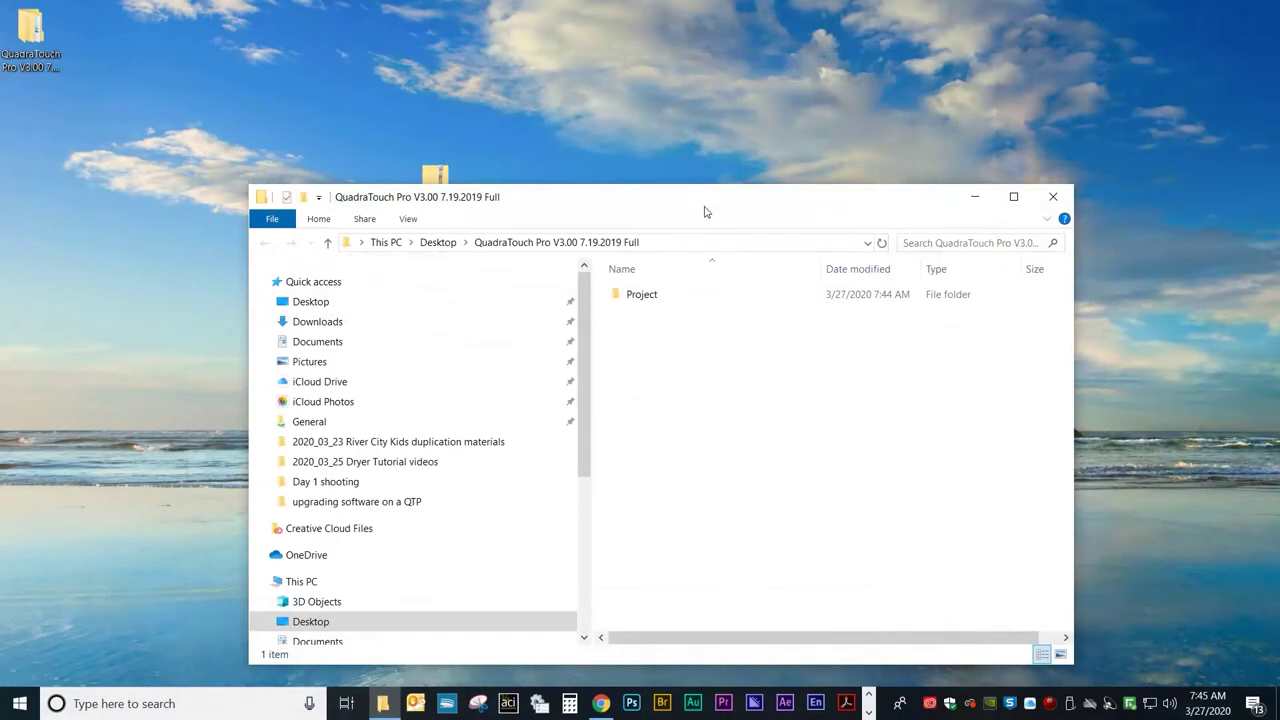
Move the extracted files' window aside and place the extracted folder's icon near the zip file on the desktop.
drag(705, 211, 925, 110)
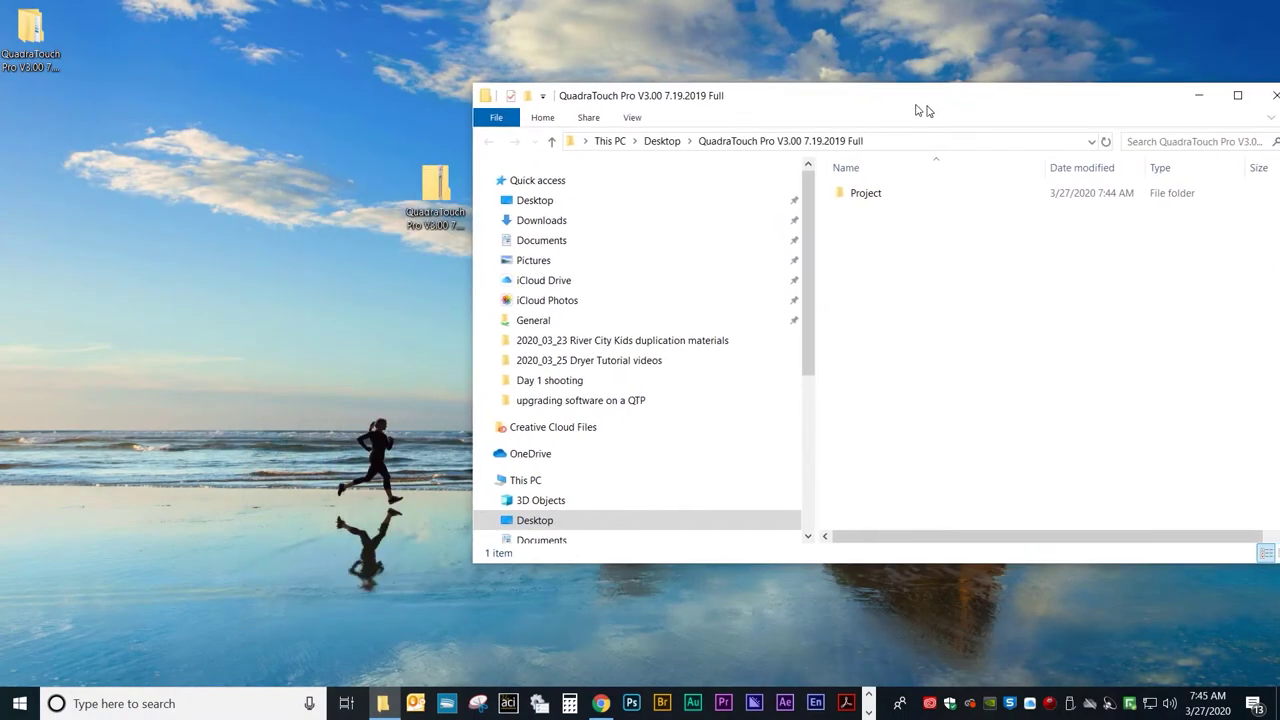
drag(30, 35, 340, 317)
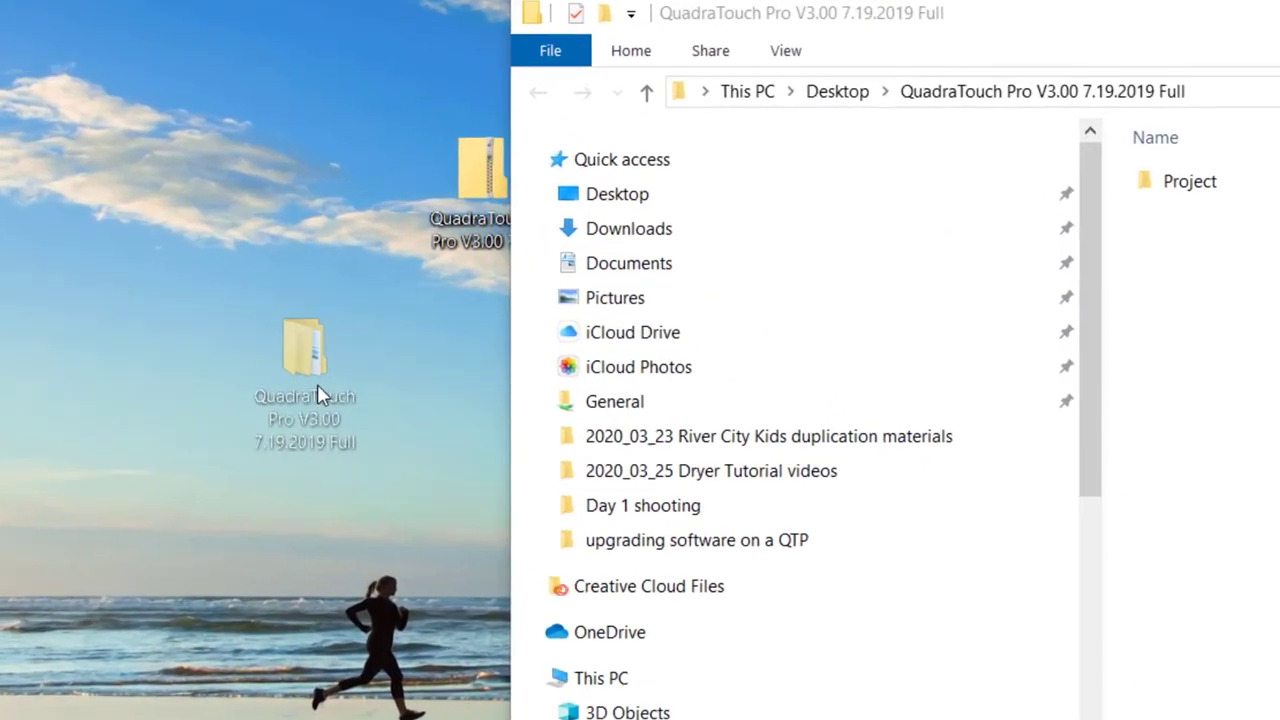
drag(318, 395, 318, 395)
Move the QuadraTouch zip file clear of the open window and delete it from the desktop.
drag(480, 165, 235, 172)
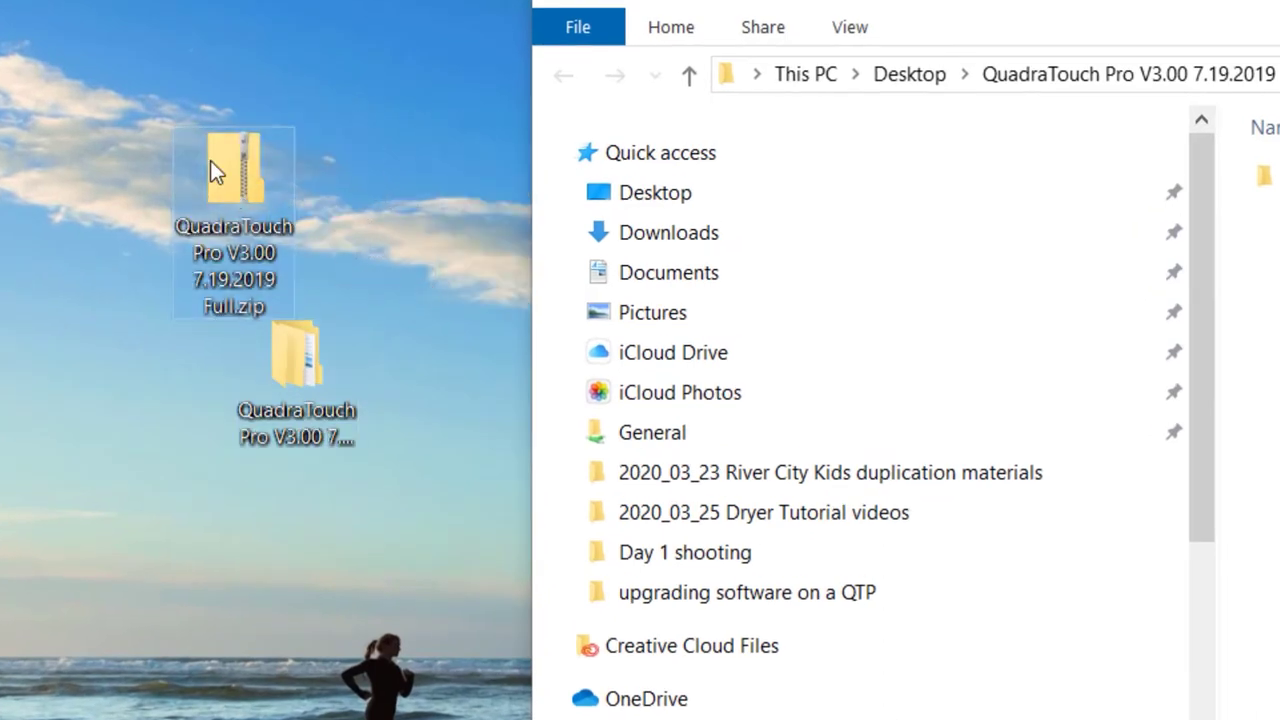
right_click(230, 177)
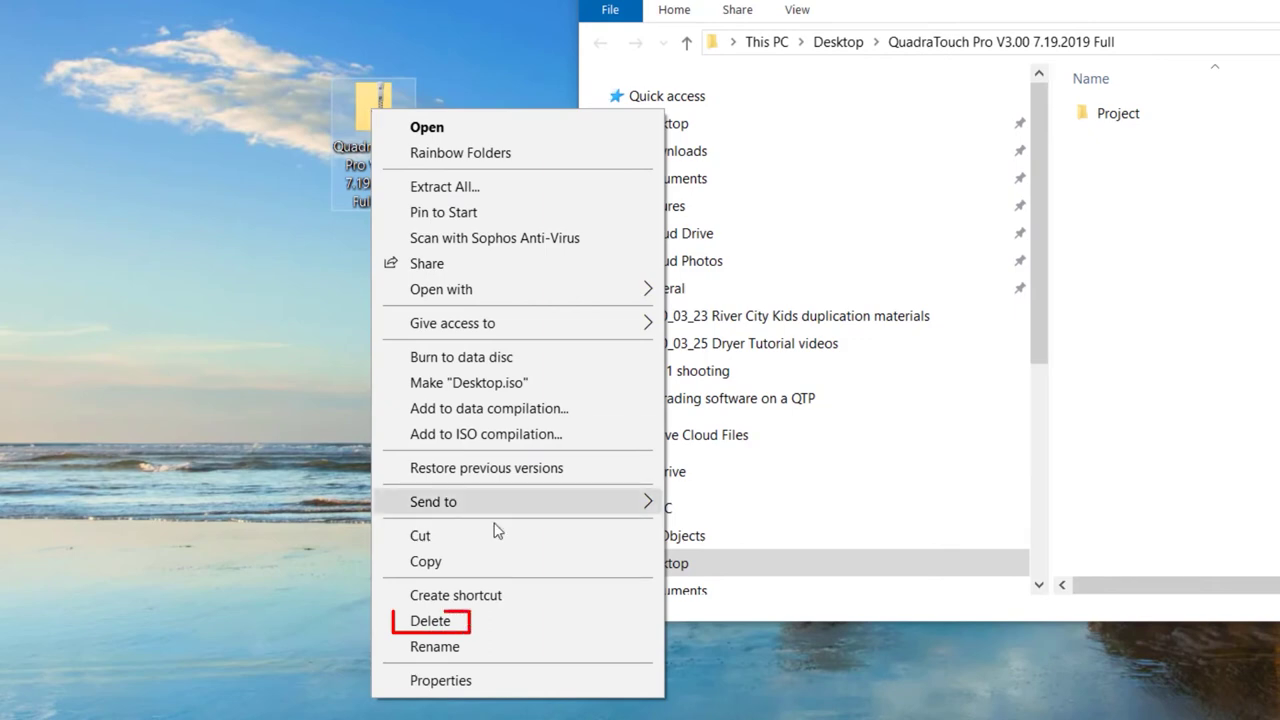
click(484, 632)
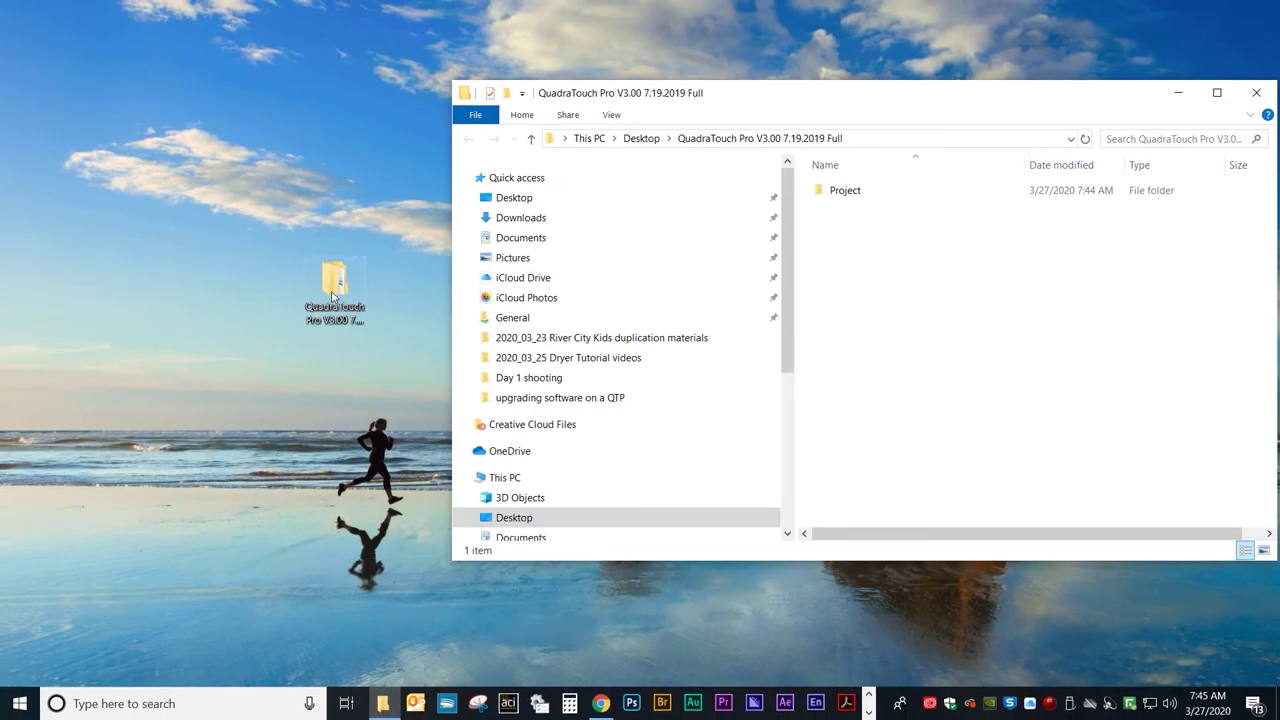
Bring the extracted QuadraTouch folder's window to the middle of the desktop and open its Project folder.
click(333, 297)
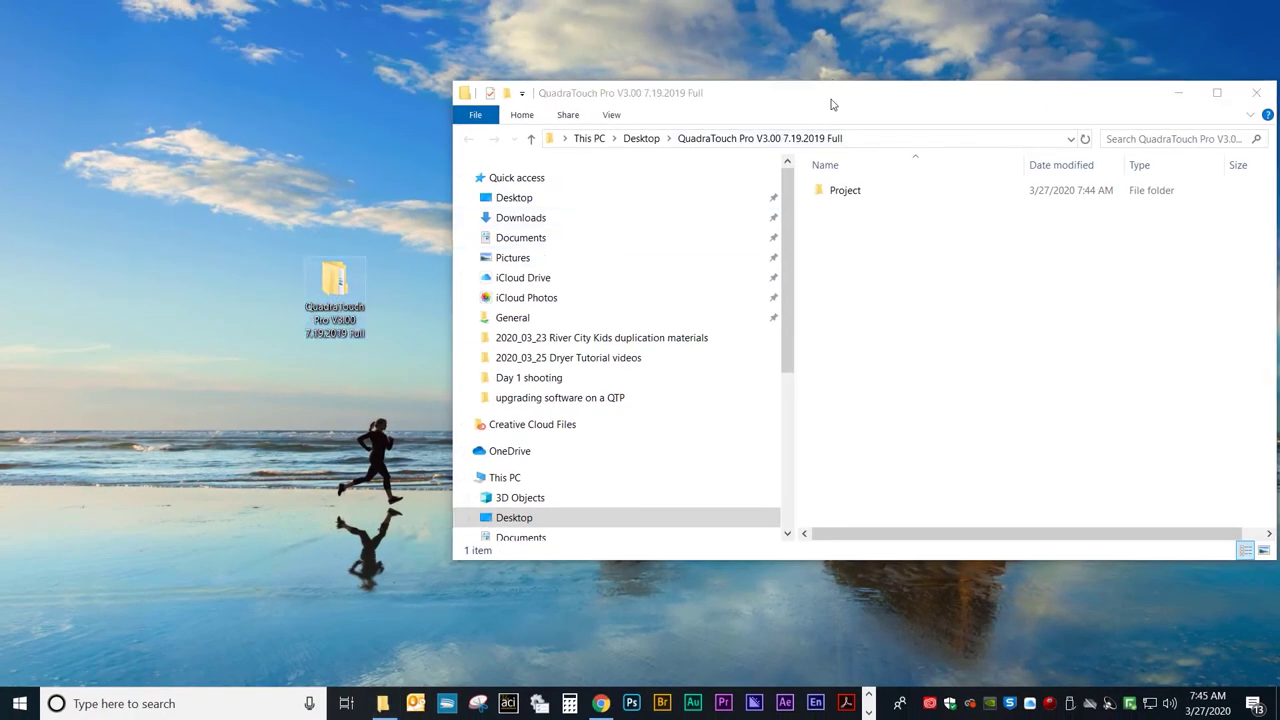
drag(831, 104, 658, 92)
mouse_move(656, 188)
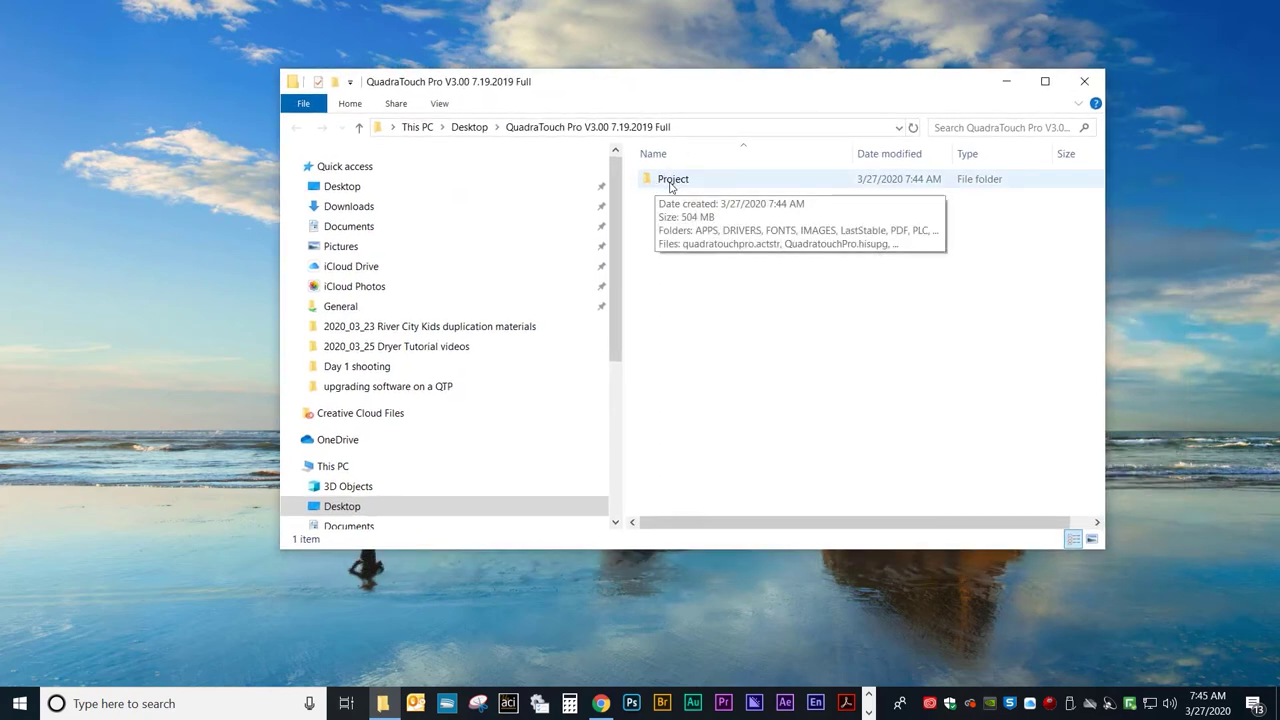
double_click(670, 186)
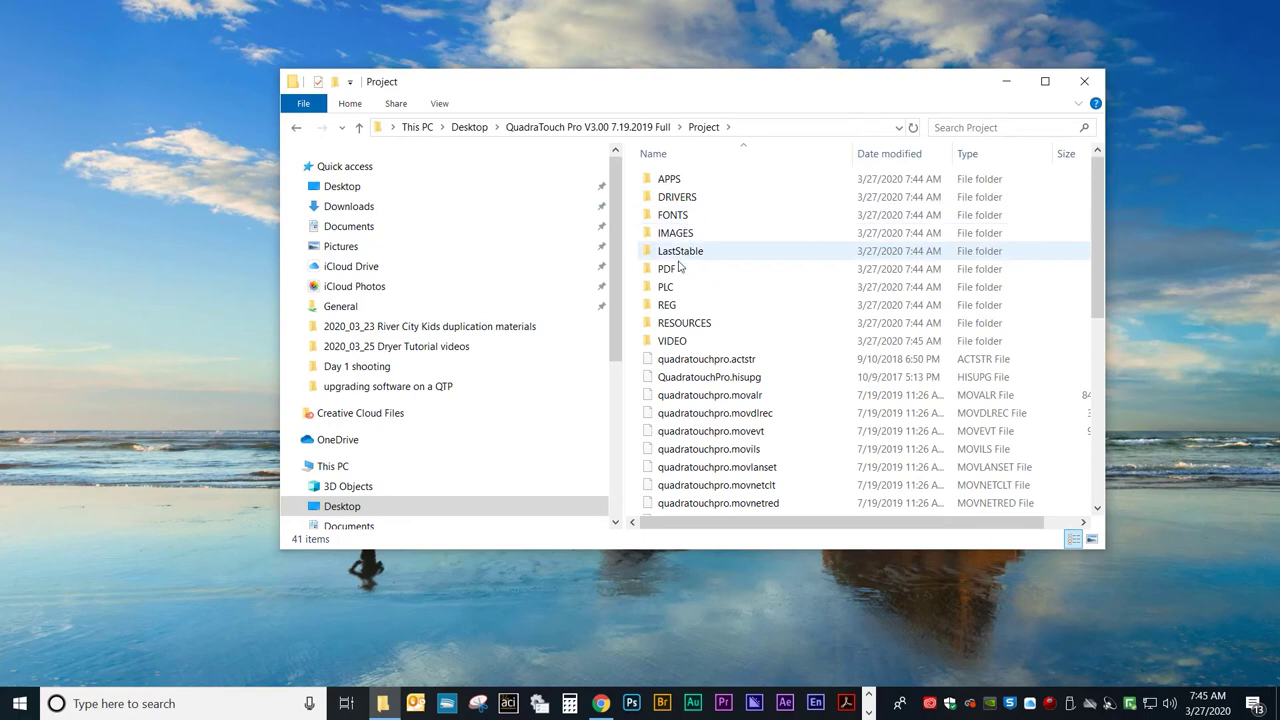
Look through the video files in the VIDEO folder, and return to the Project folder.
double_click(680, 341)
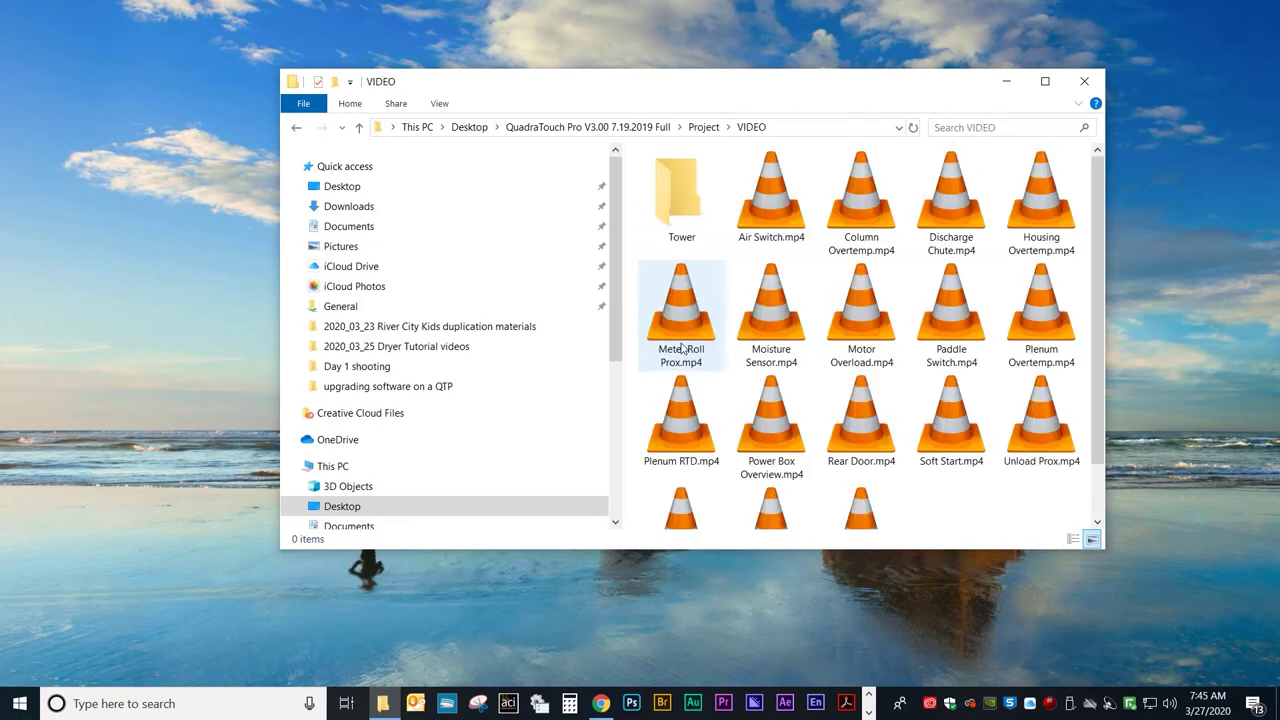
mouse_move(800, 312)
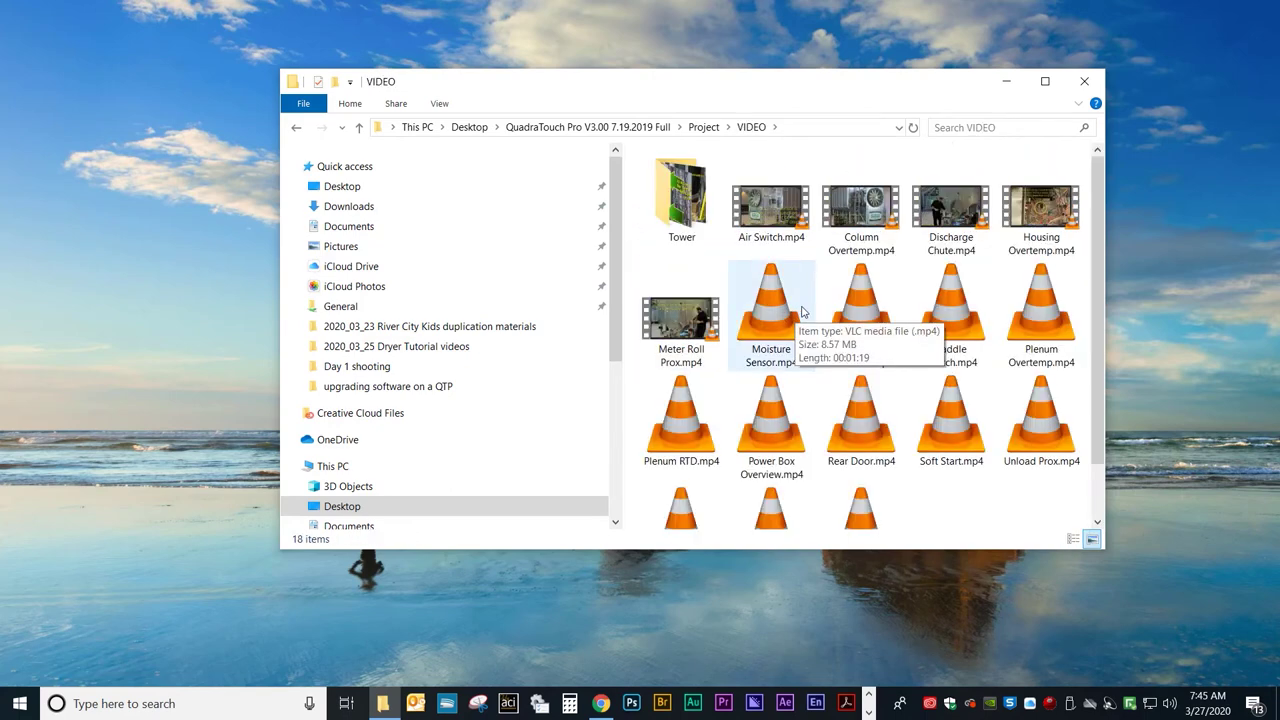
scroll(802, 312, down, 1)
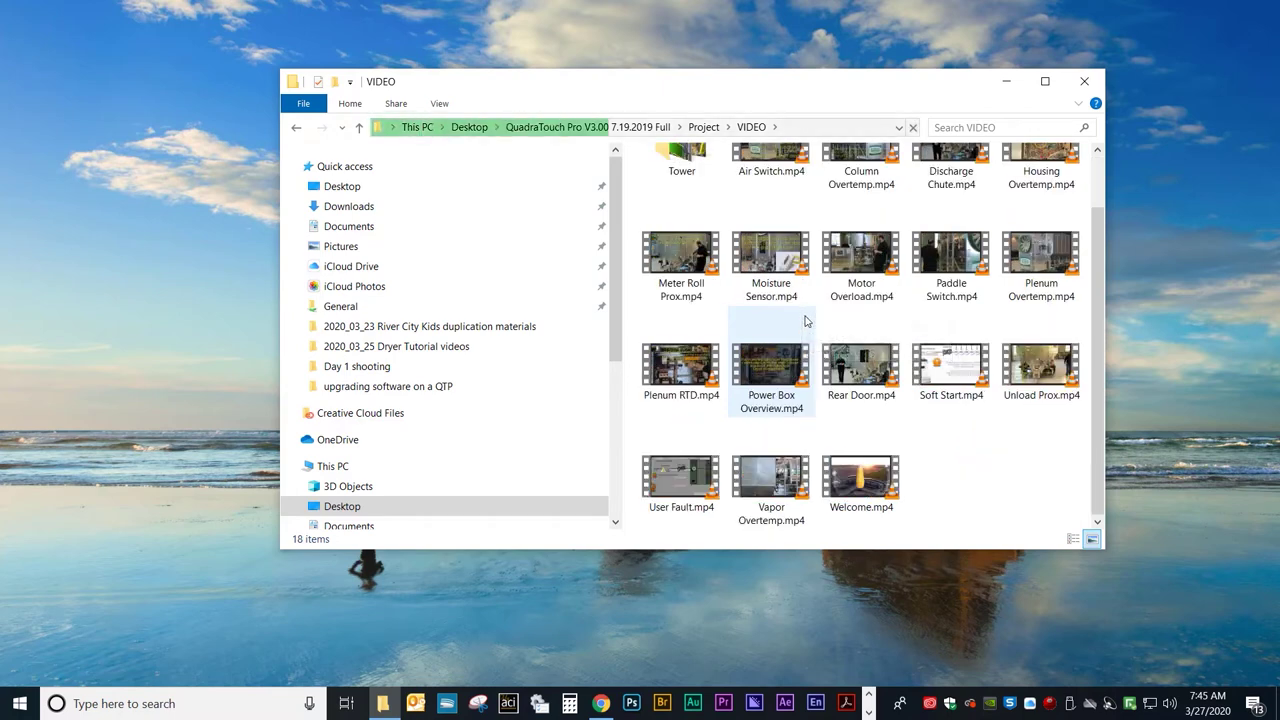
scroll(925, 365, up, 1)
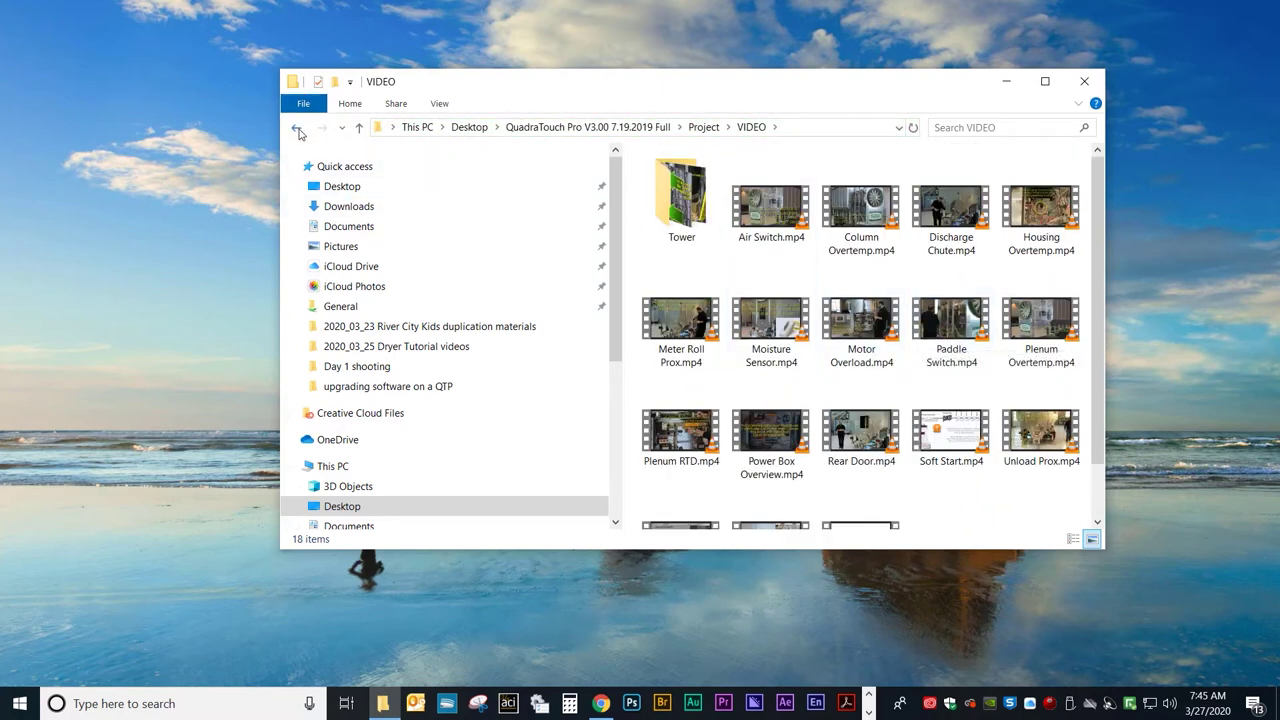
click(297, 127)
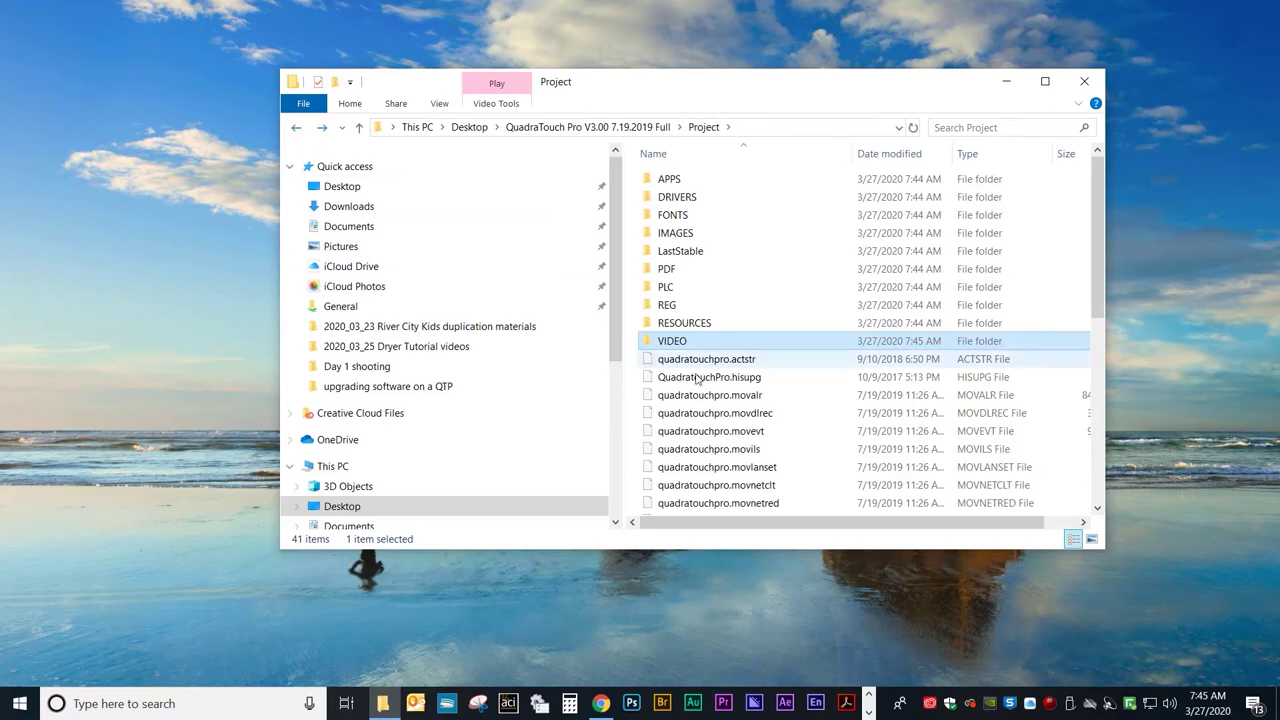
Examine 106.10 Meter Roll Prox.pdf from the Faults folder inside PDF, close it, and return to the Project folder.
double_click(667, 272)
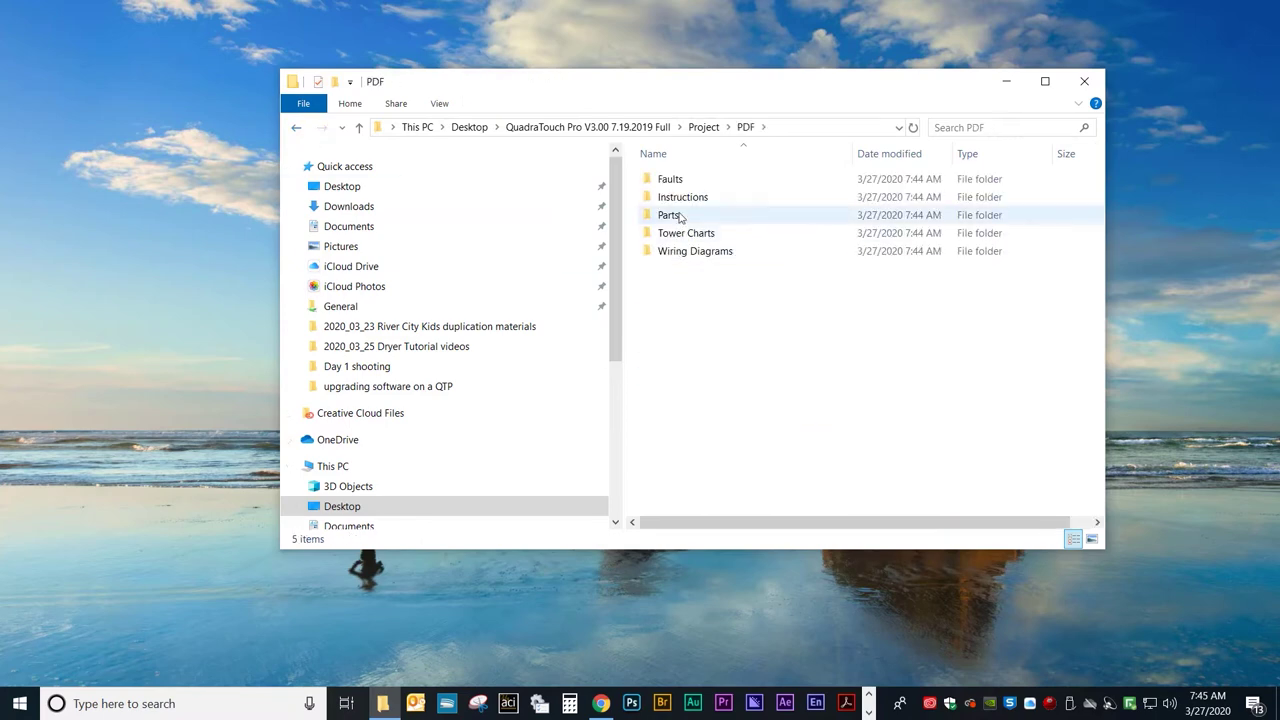
double_click(672, 180)
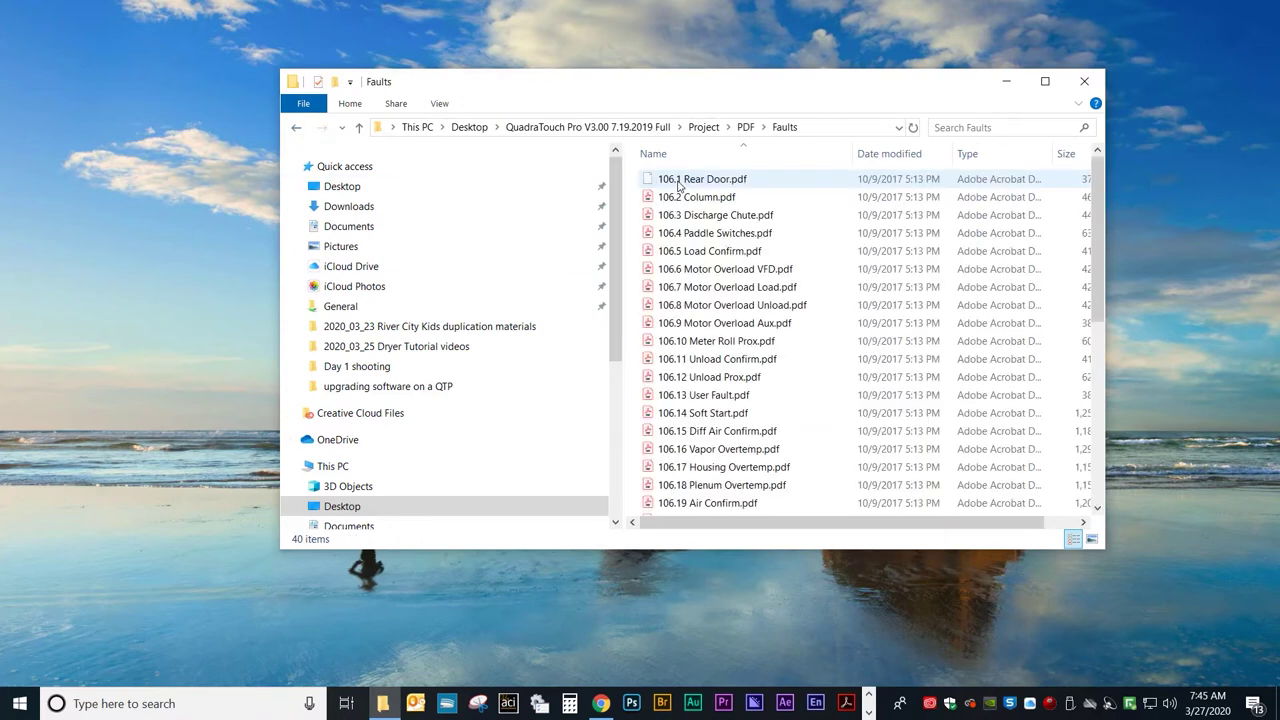
click(713, 344)
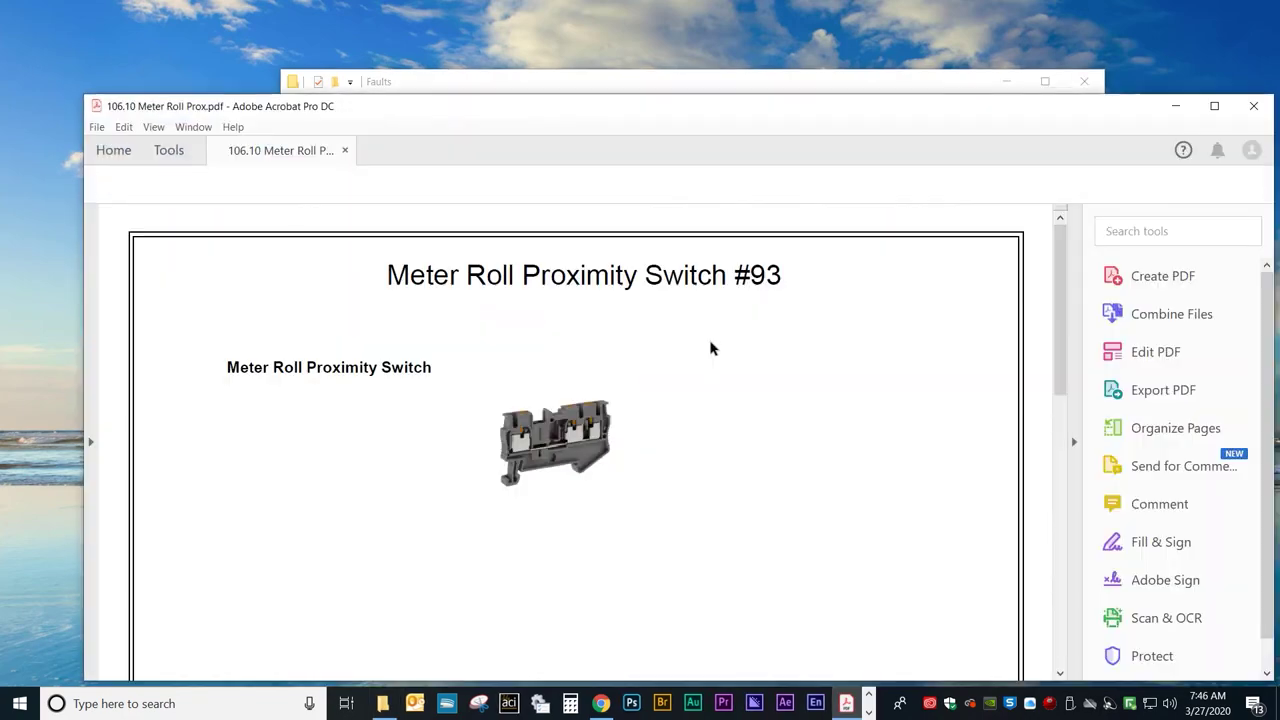
scroll(715, 340, down, 3)
scroll(750, 330, up, 3)
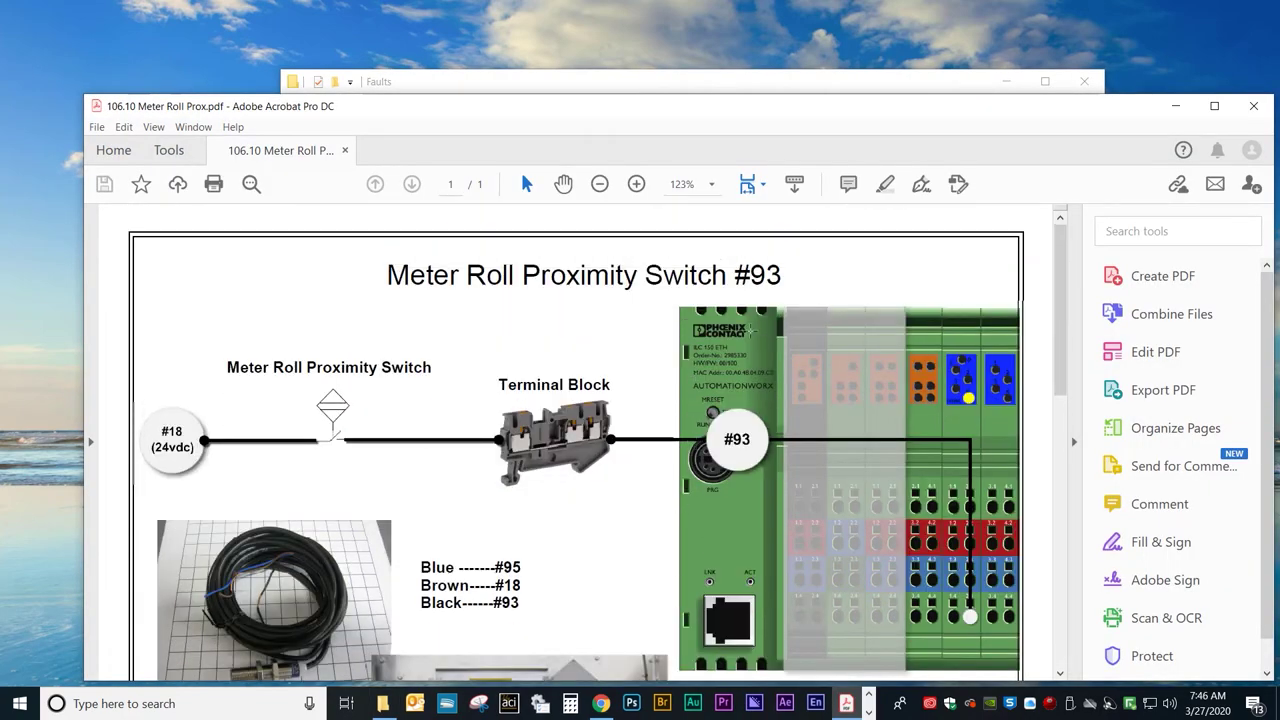
click(1253, 105)
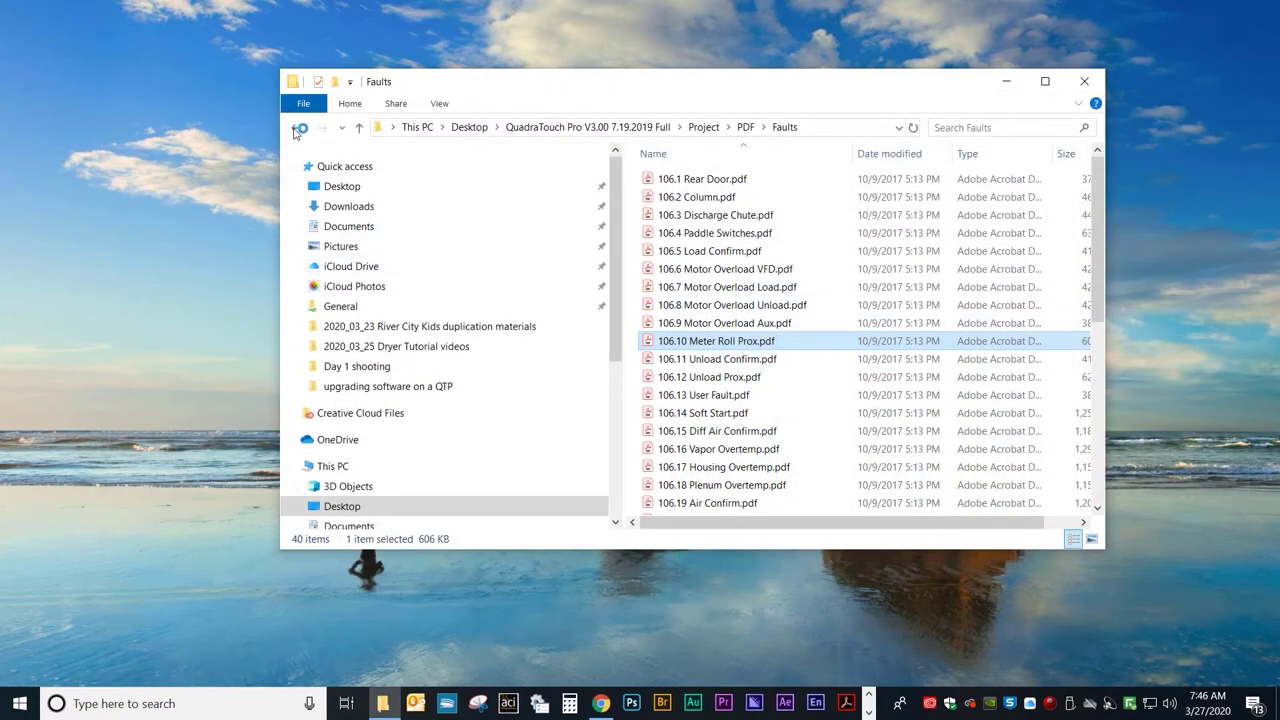
click(296, 130)
click(297, 127)
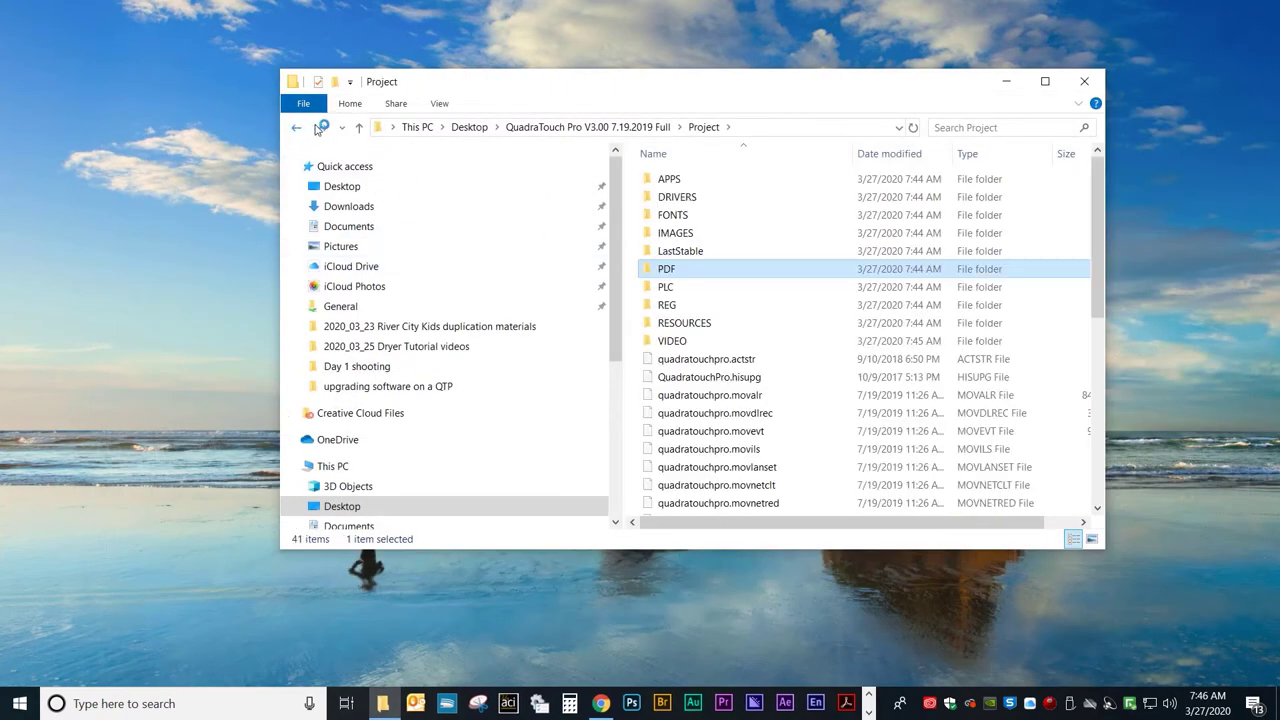
Return to the QuadraTouch Pro V3.00 folder, open USB Drive (E:) in a separate window, and arrange both windows so their contents are accessible.
click(299, 131)
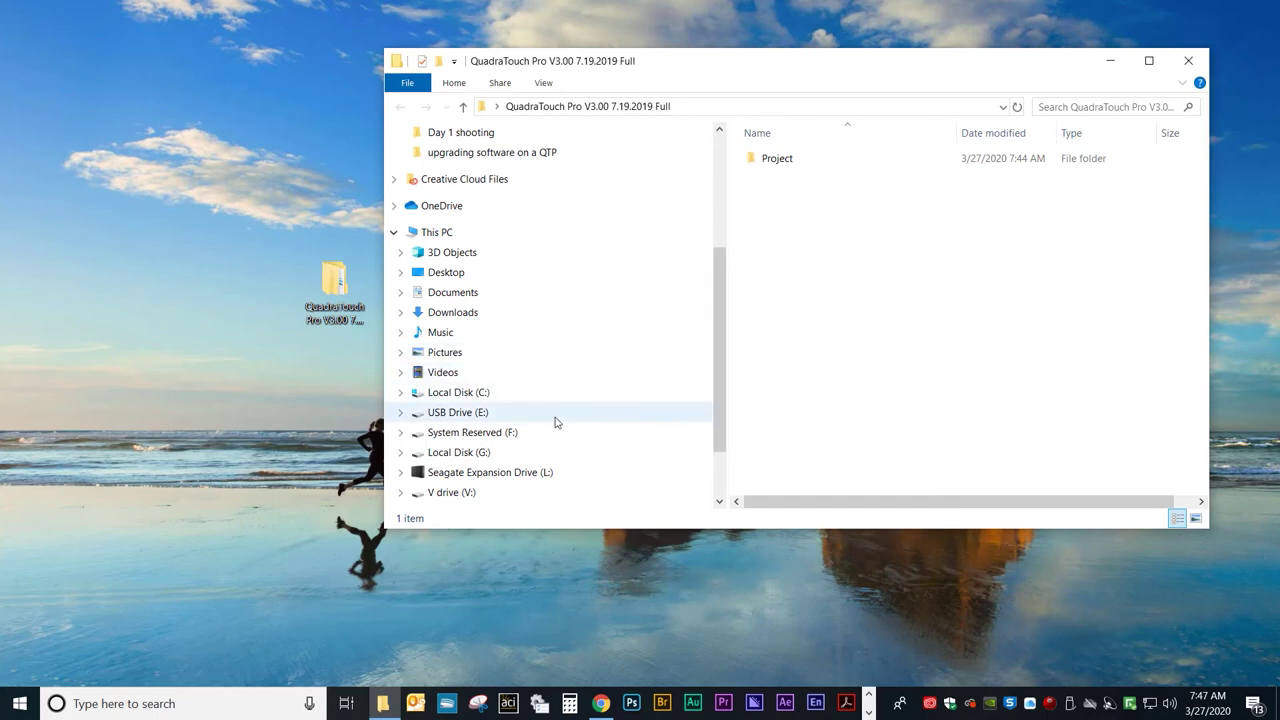
right_click(436, 418)
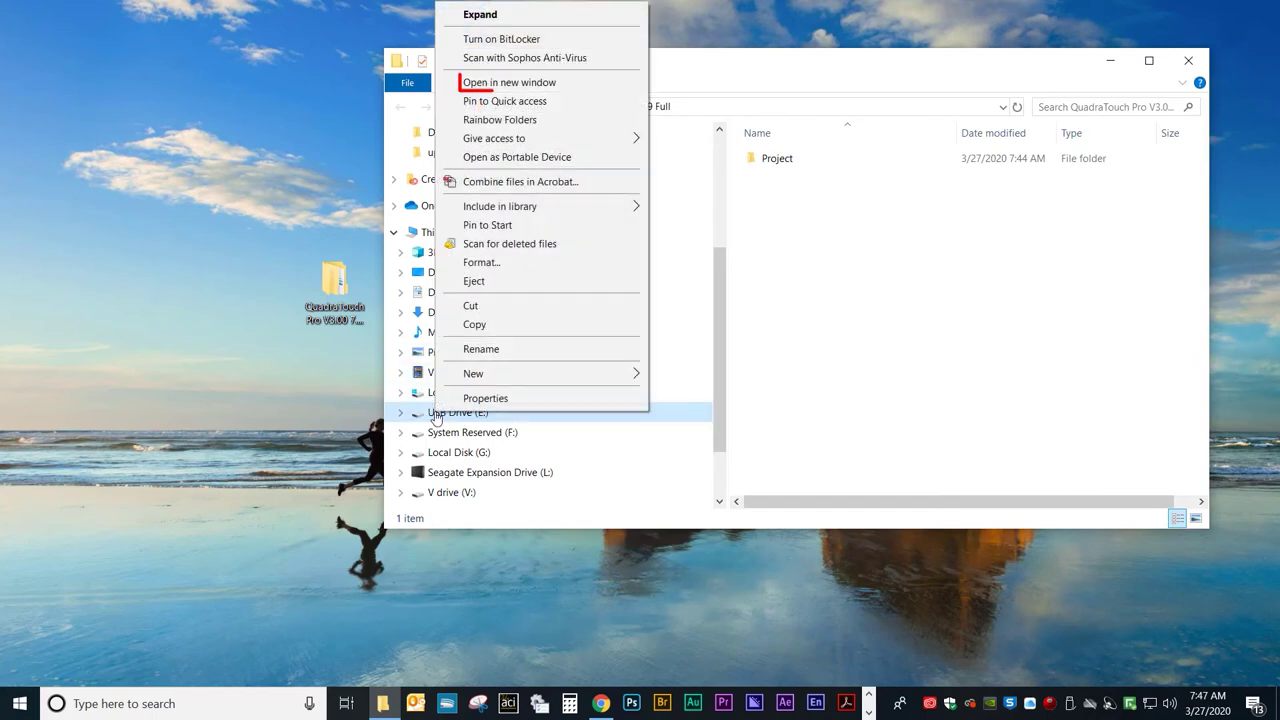
click(493, 84)
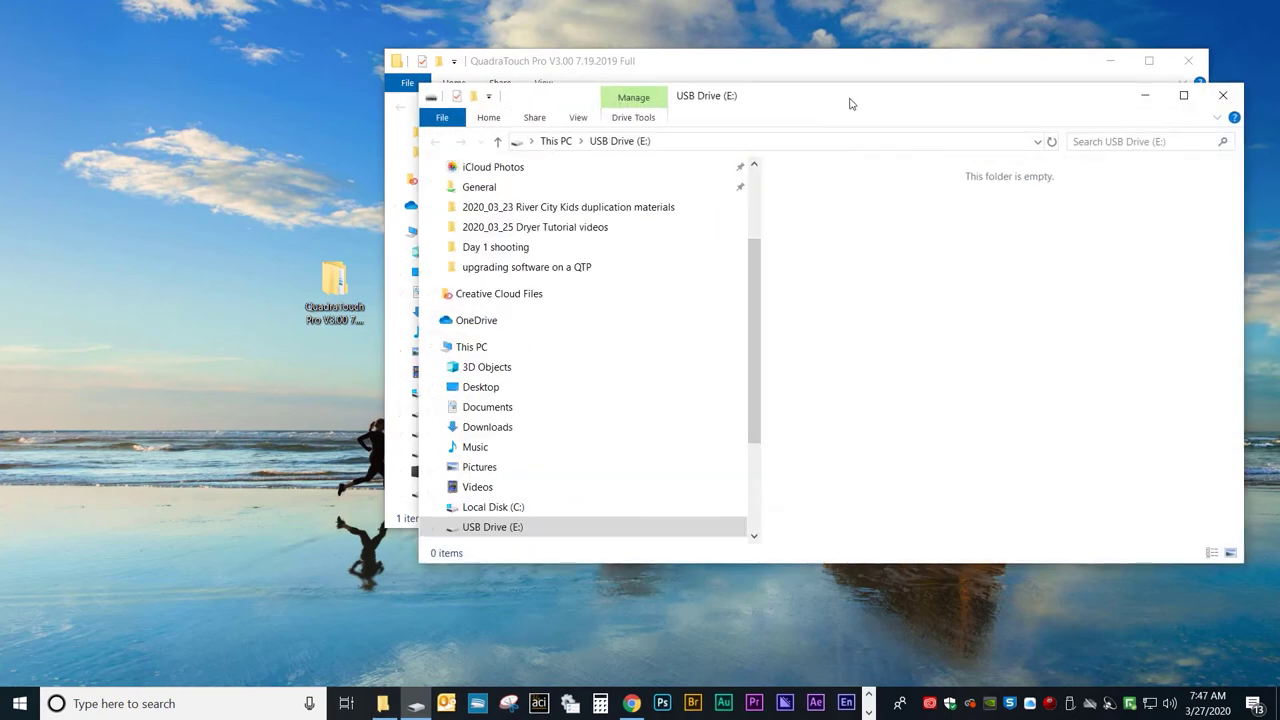
drag(849, 104, 404, 217)
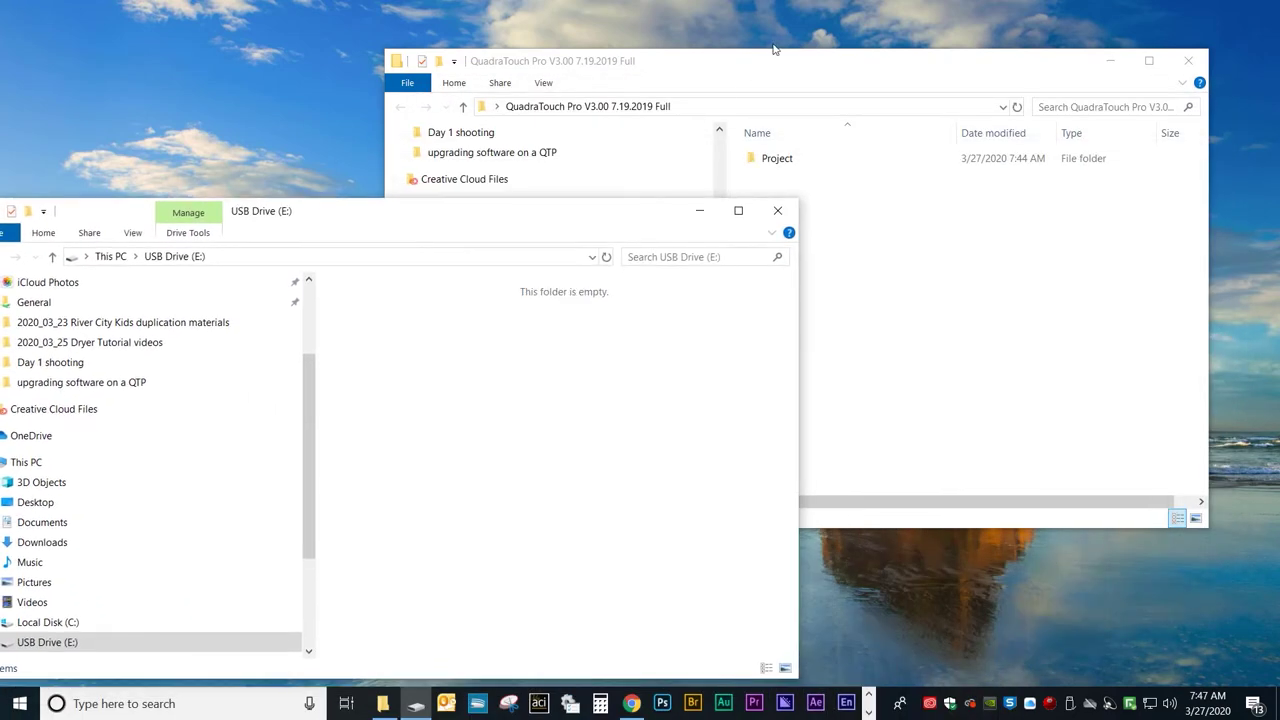
drag(775, 71, 894, 52)
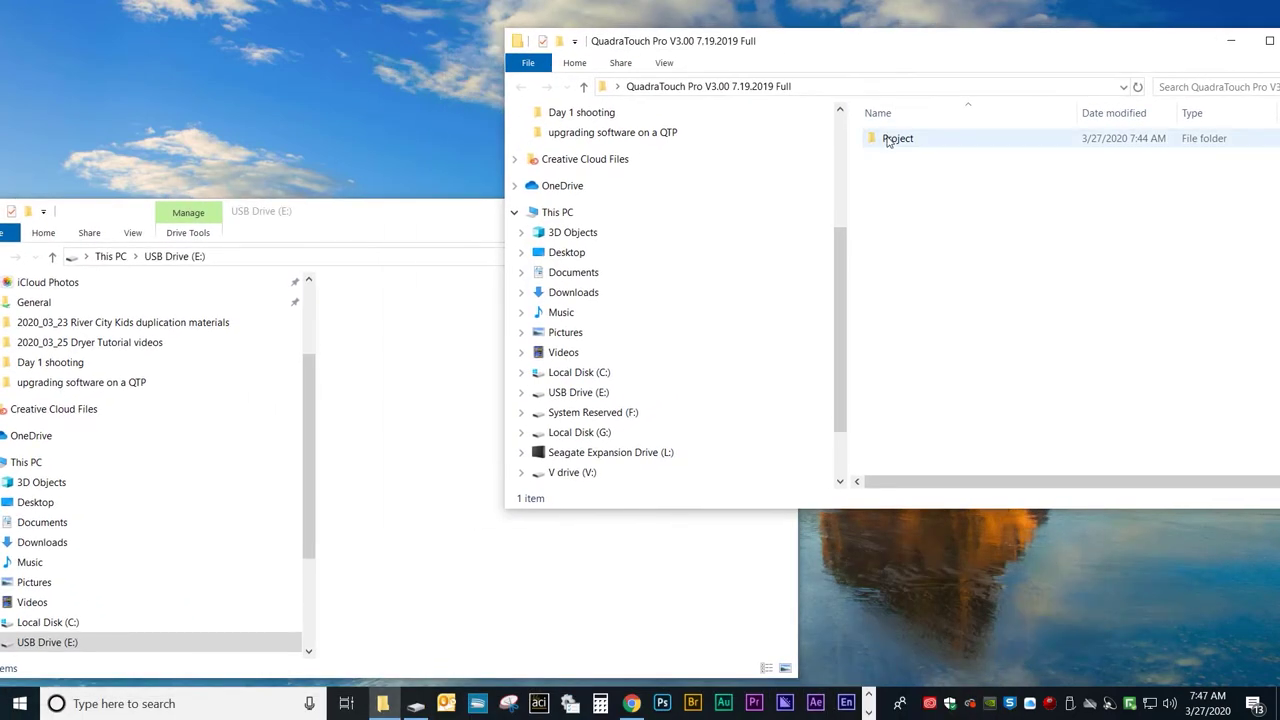
Copy the Project folder from the QuadraTouch Pro V3.00 folder onto USB Drive (E:), and move the source folder's window aside.
right_click(891, 139)
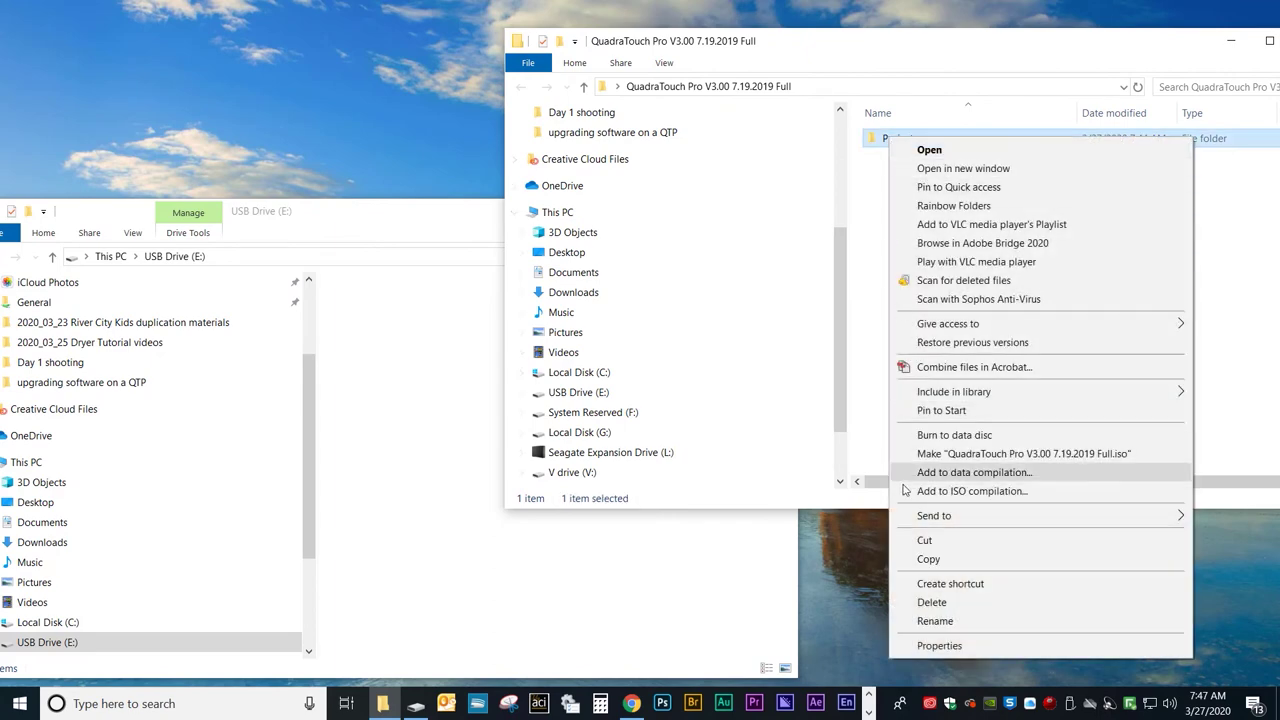
click(928, 563)
right_click(449, 448)
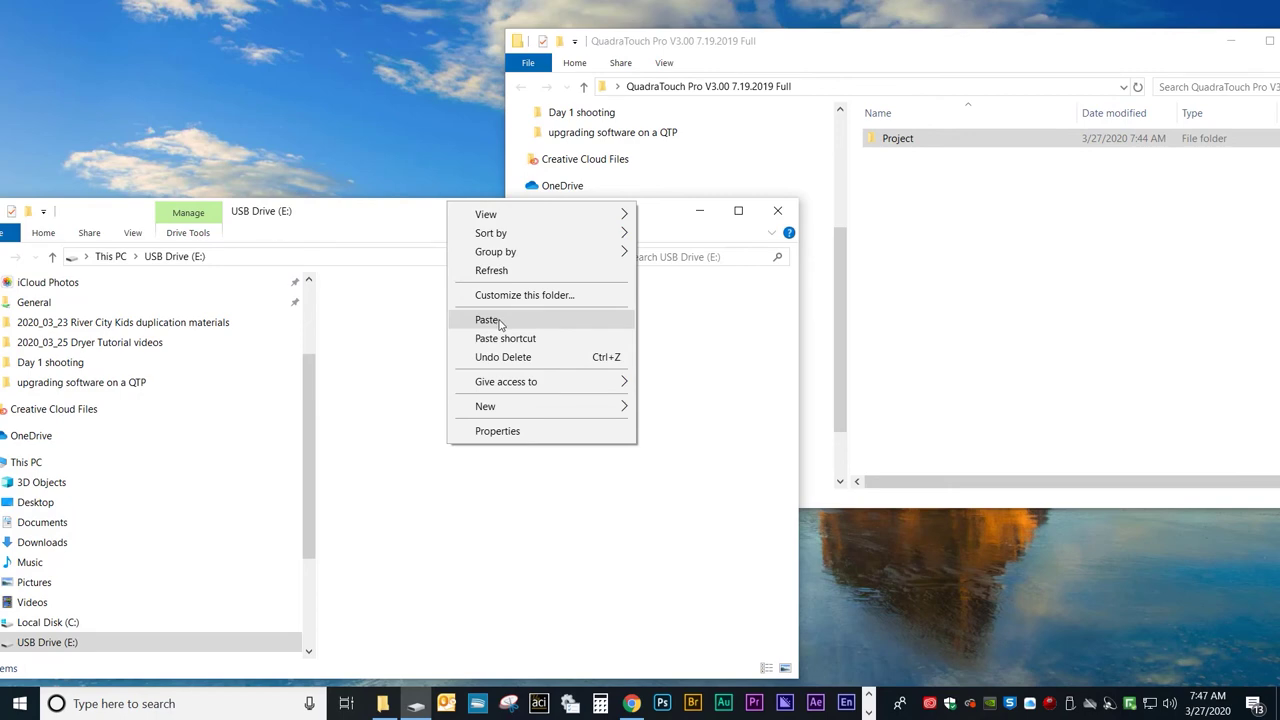
click(500, 321)
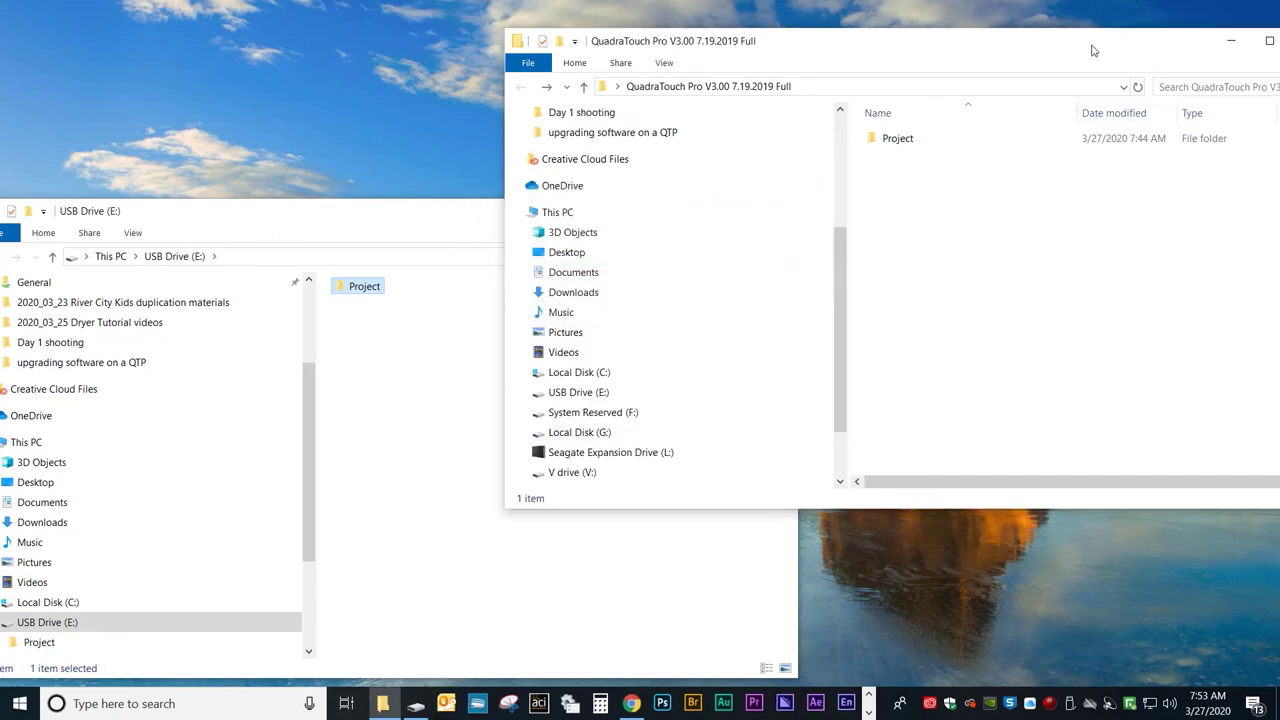
drag(1094, 50, 949, 19)
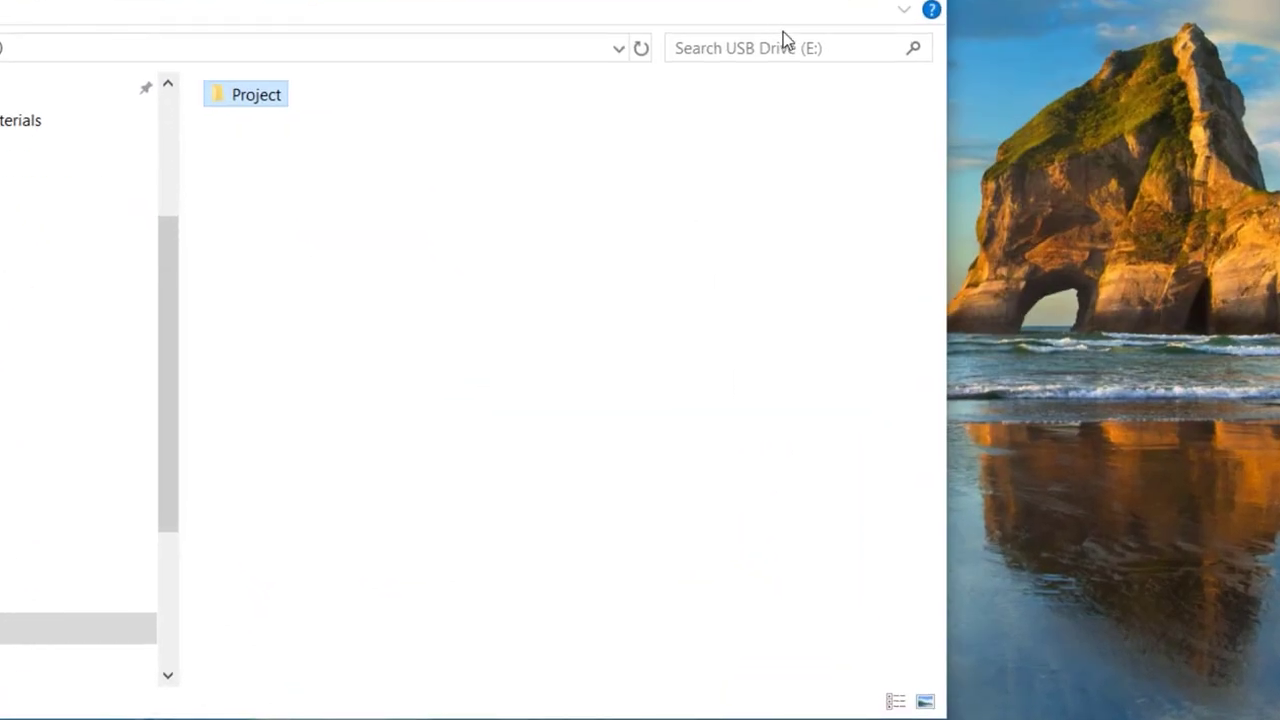